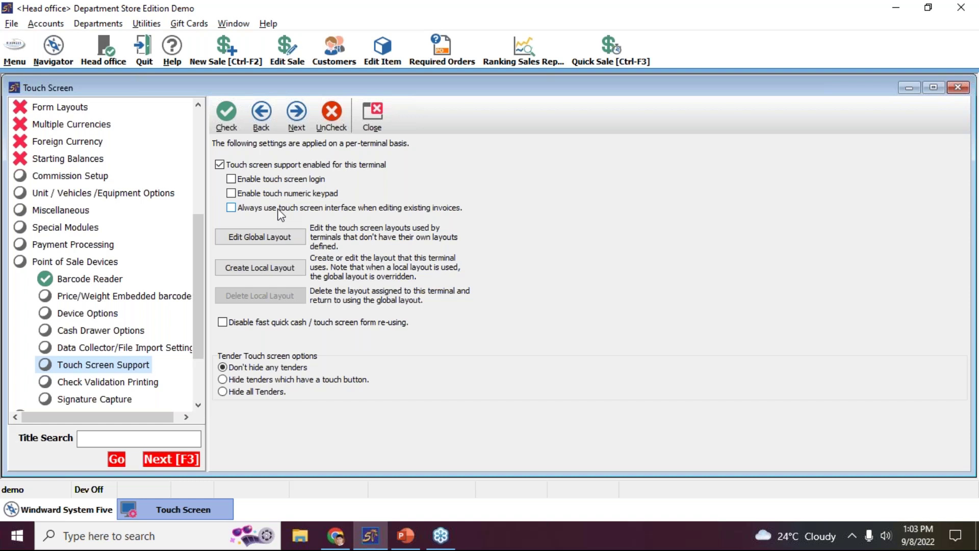
Open a quick sale to view its touch screen interface, and cancel the empty invoice.
click(623, 53)
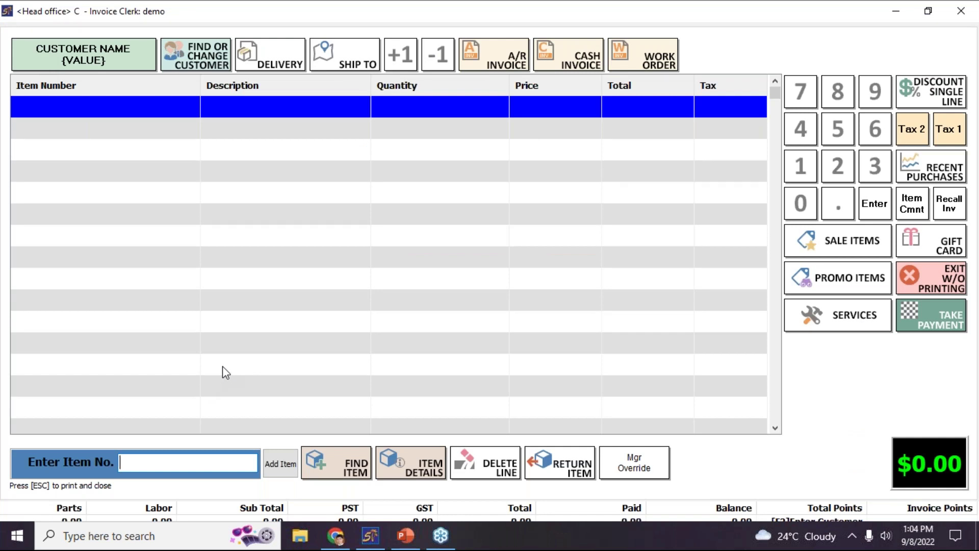
key(Escape)
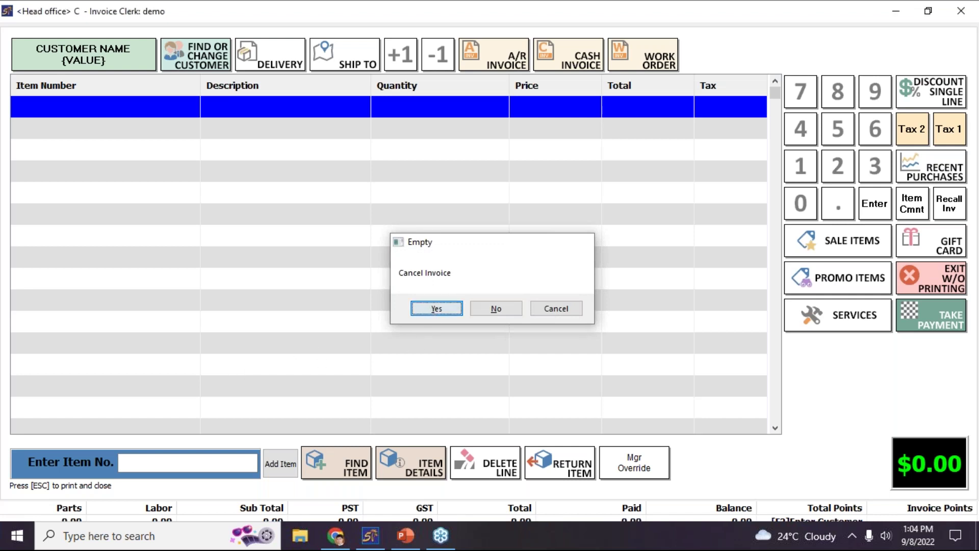
click(437, 308)
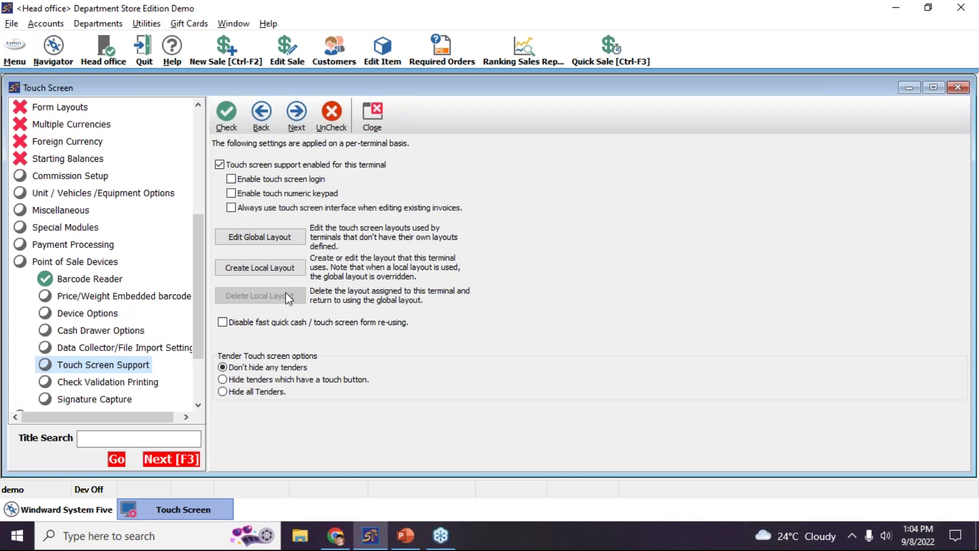
Open the global touch screen layout for editing.
click(273, 244)
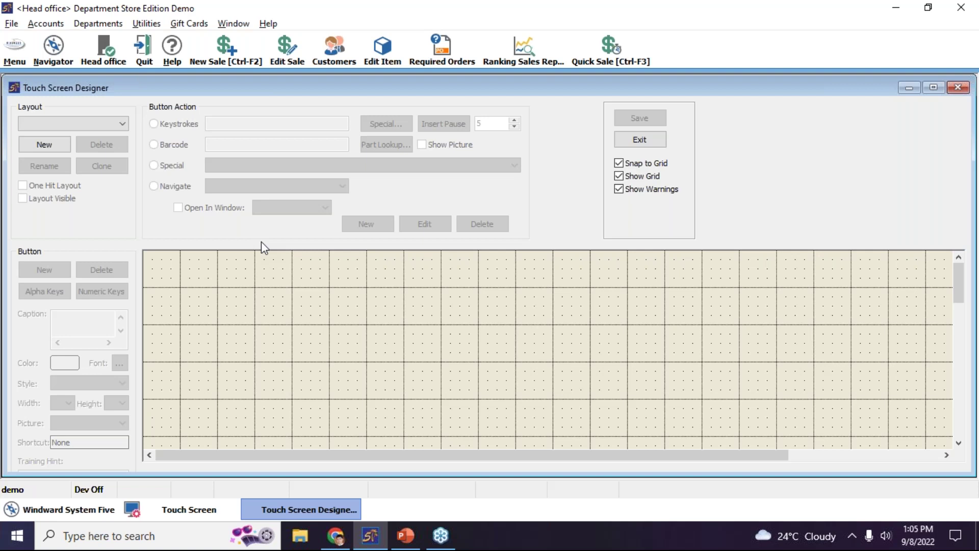
Switch to PowerPoint, present slide 4 with the labelled quick cash layout areas, and return to System Five.
click(405, 535)
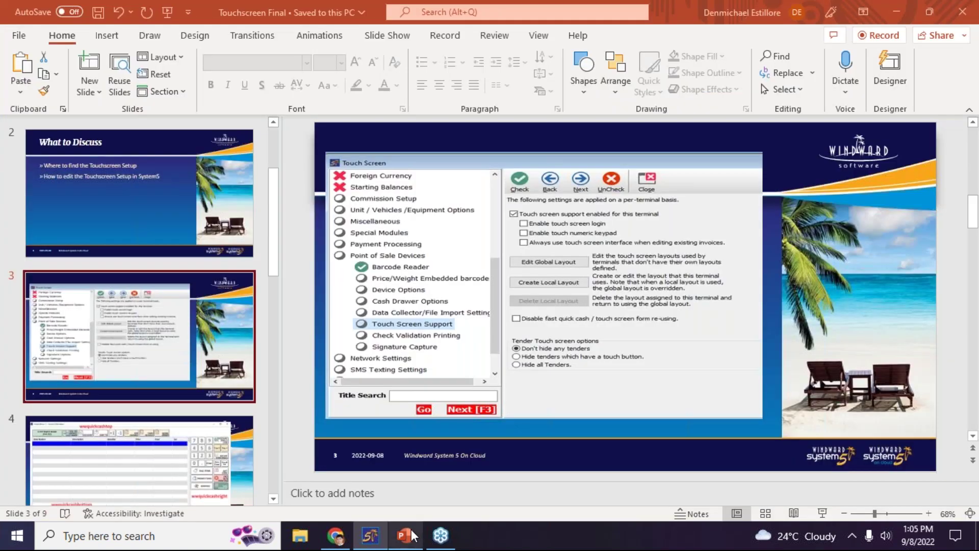
key(shift+F5)
key(Right)
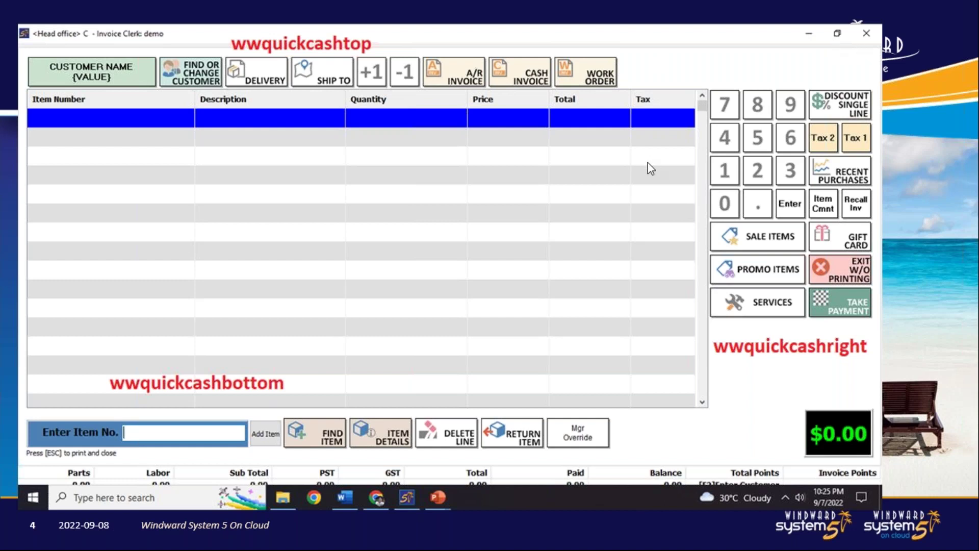
key(Escape)
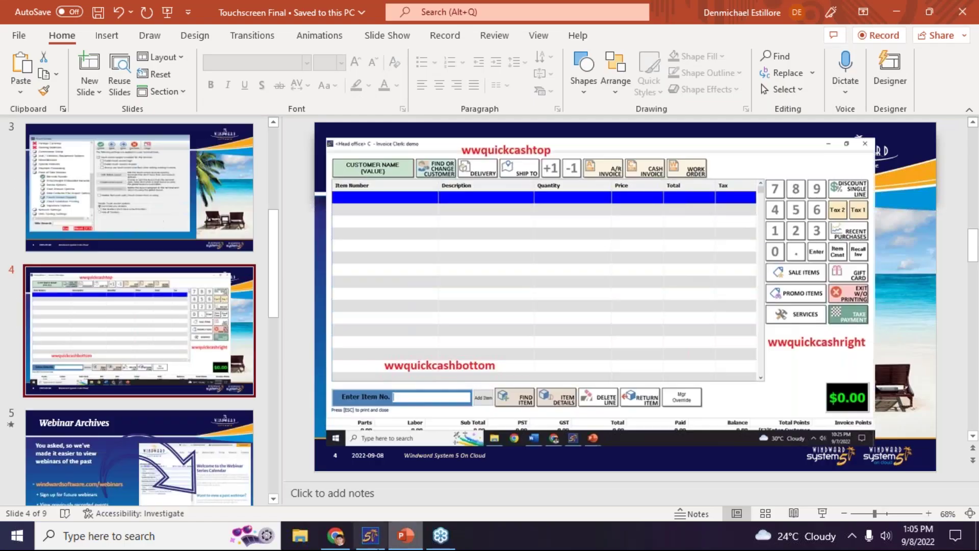
click(370, 536)
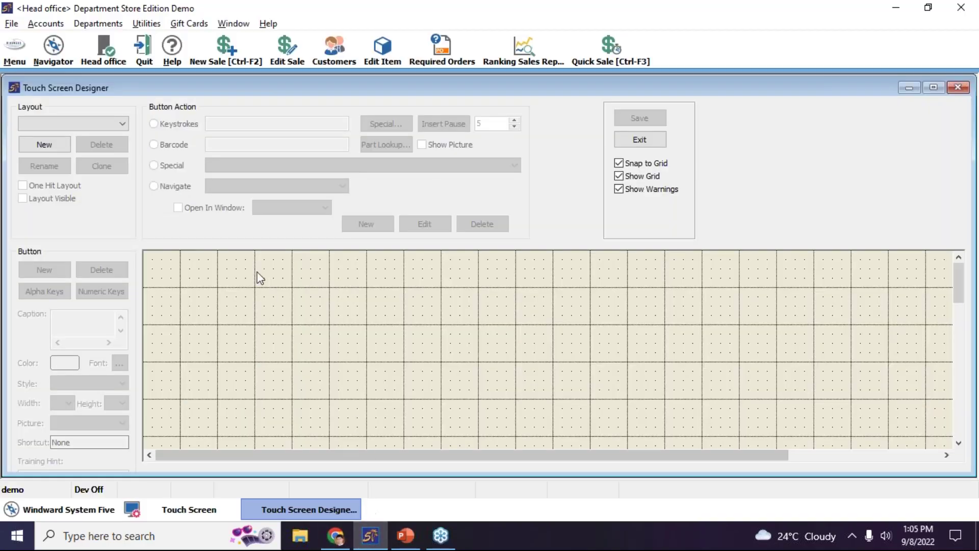
Load the wwquickcashtop layout and add a new button directly below the CUSTOMER NAME button.
click(76, 123)
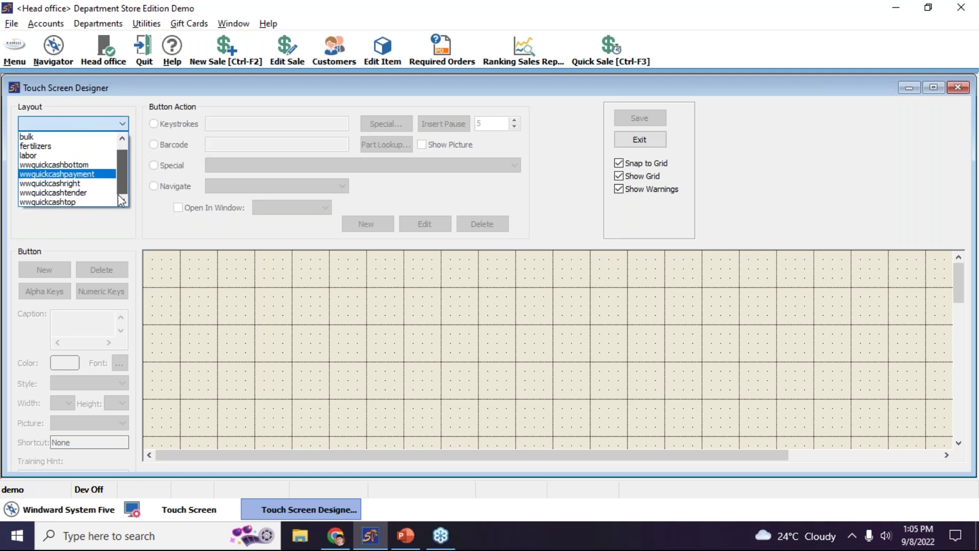
click(77, 202)
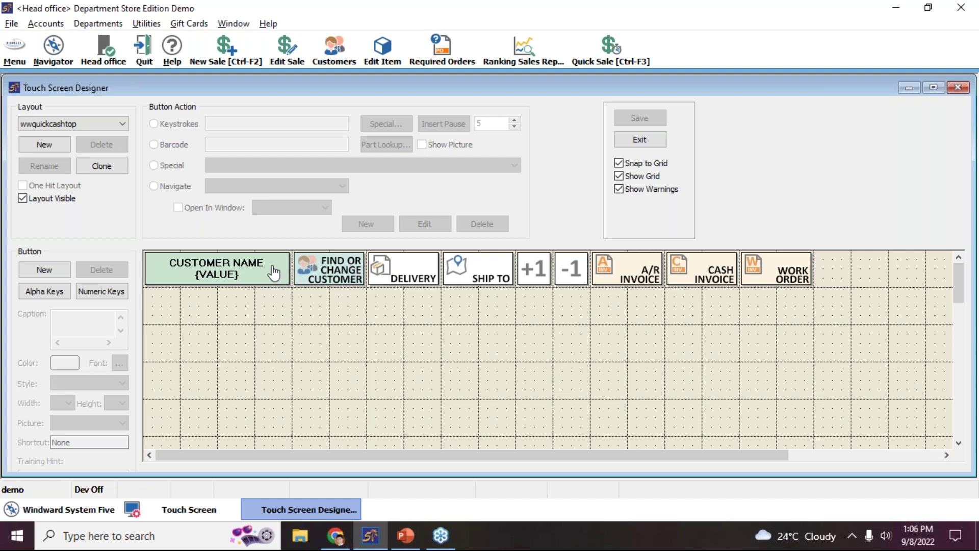
mouse_move(274, 266)
mouse_down()
mouse_move(275, 301)
mouse_move(437, 303)
mouse_move(281, 289)
mouse_move(269, 263)
mouse_up()
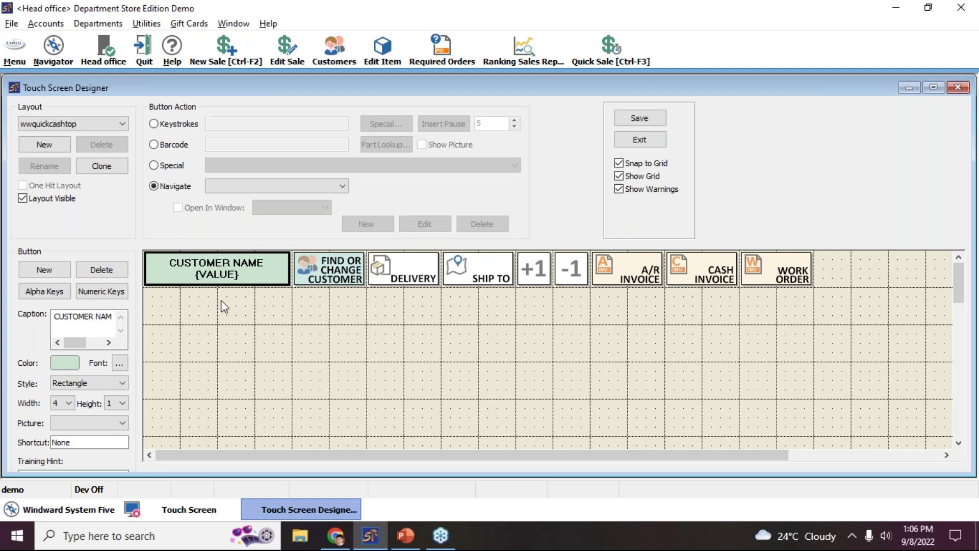
click(43, 269)
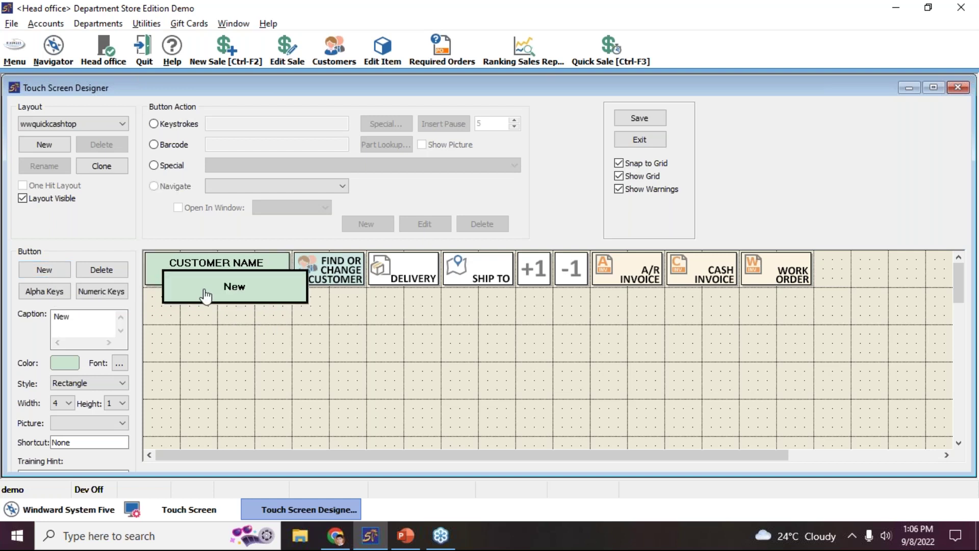
drag(203, 292, 192, 305)
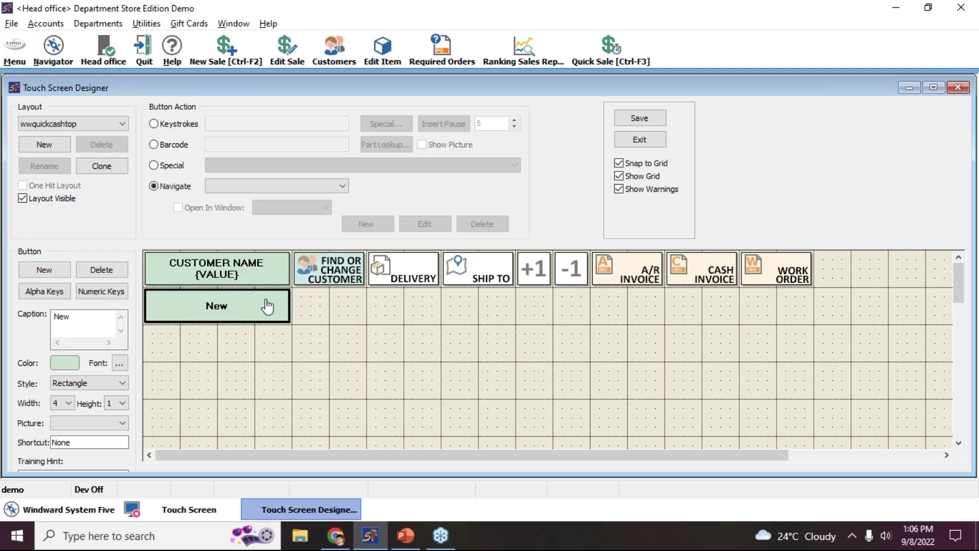
Caption the new button AR and set its color to the bright blue basic color.
drag(87, 320, 49, 321)
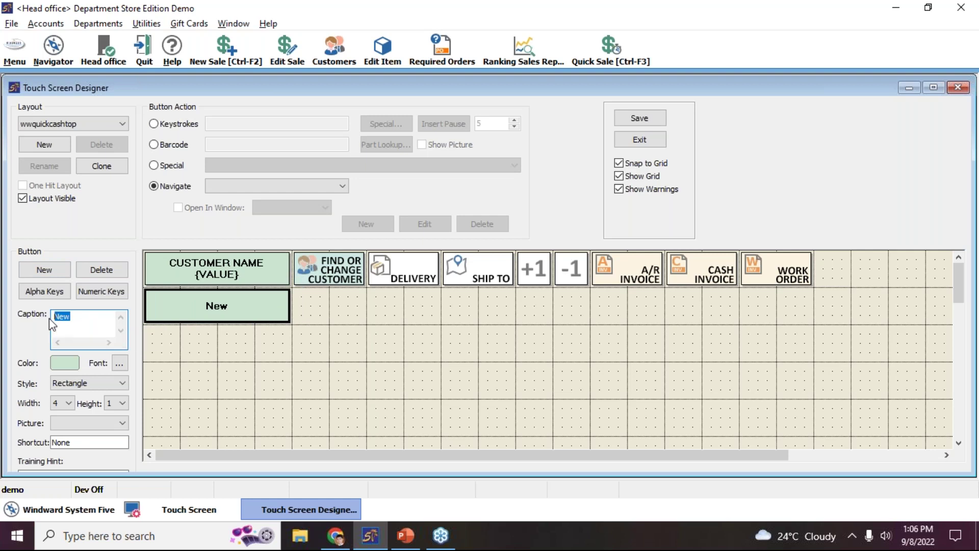
text(AR)
click(59, 364)
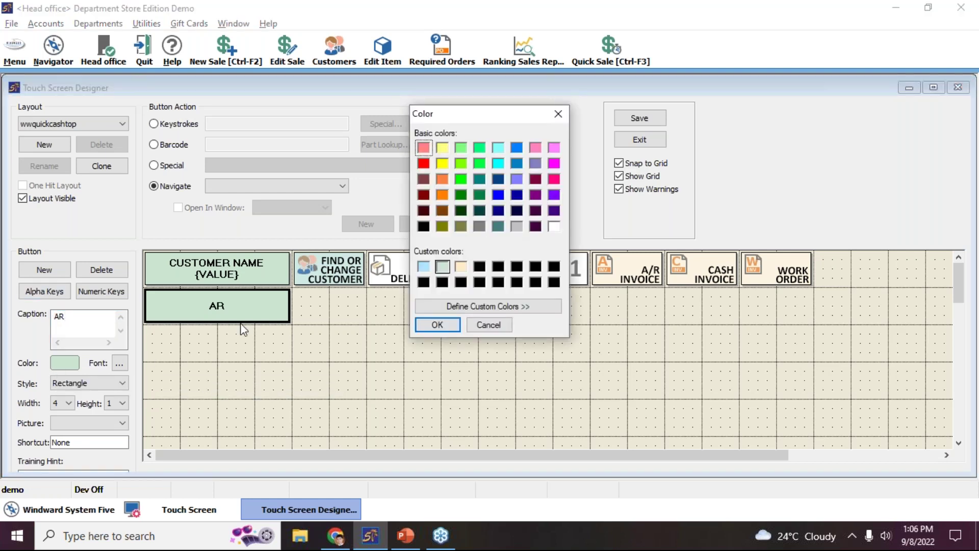
click(517, 148)
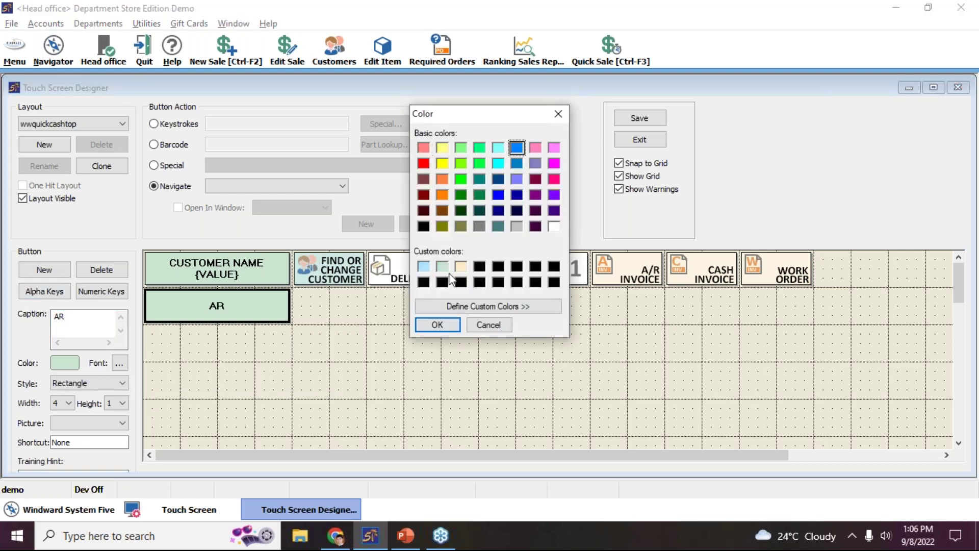
click(436, 325)
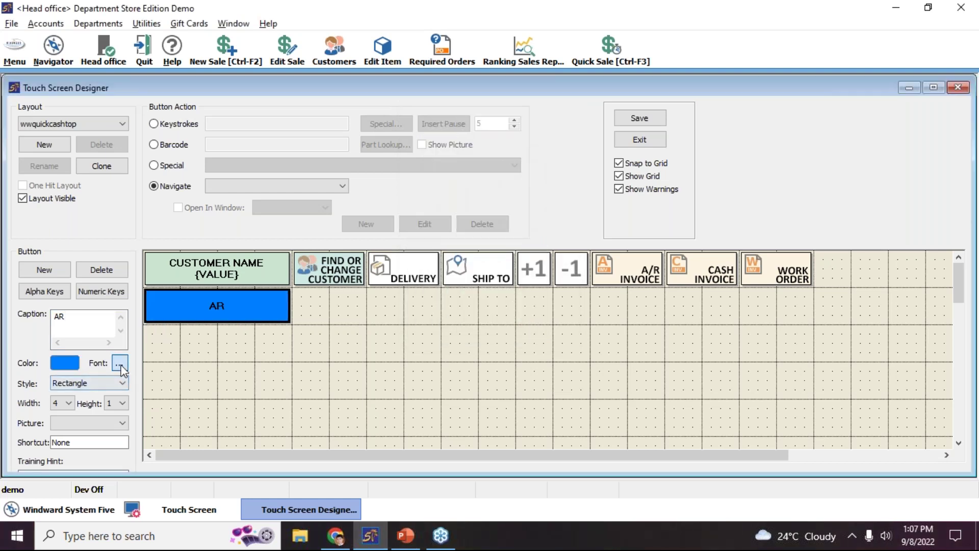
Try MT Extra as the font of the AR button.
double_click(227, 313)
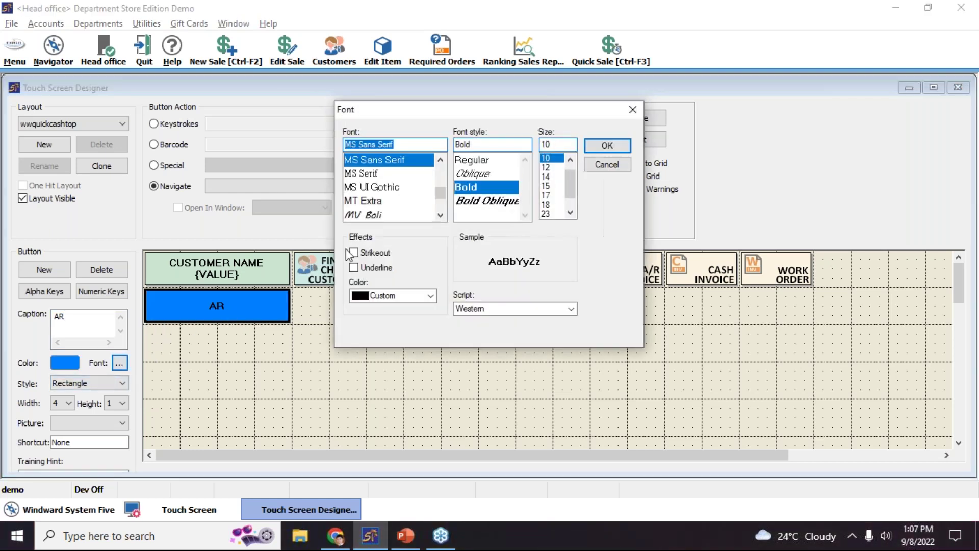
click(376, 204)
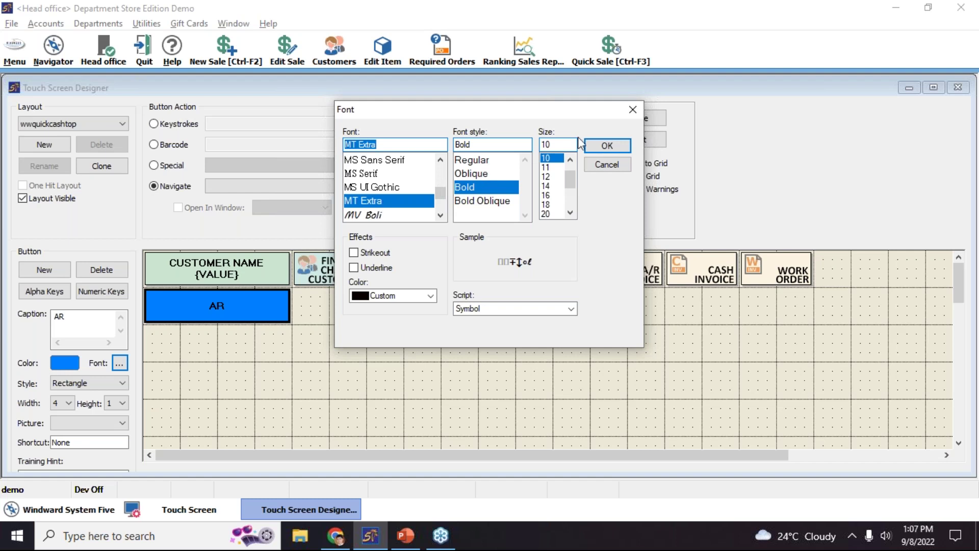
click(606, 146)
Change the AR button's font to a legible bold serif typeface.
click(119, 363)
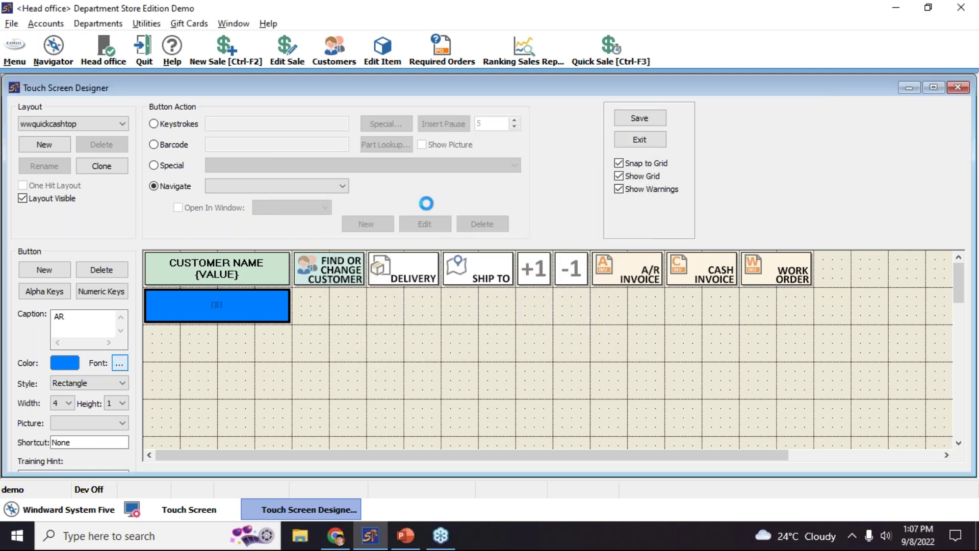
drag(444, 198, 442, 204)
click(406, 202)
click(601, 146)
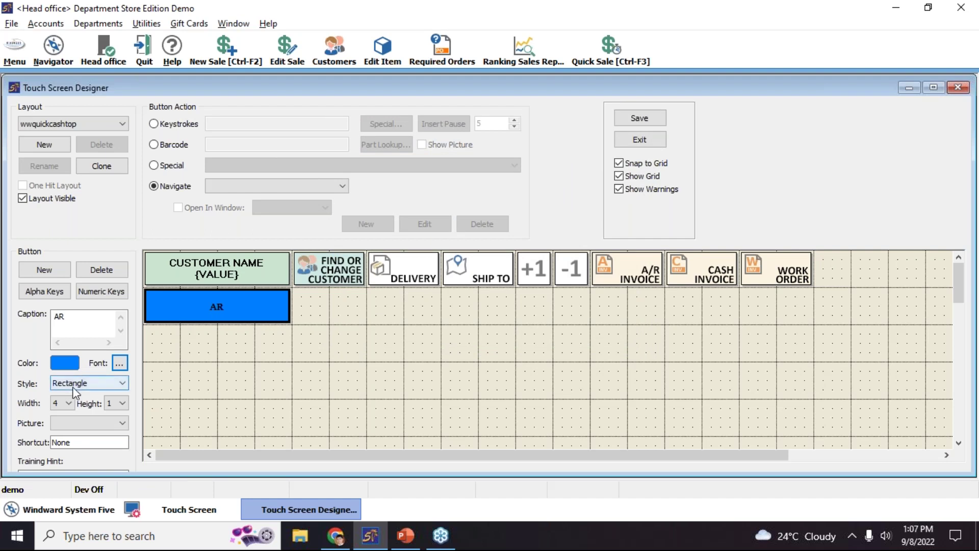
Try the Circle, Rounded and No Border styles on the AR button, and return it to Rectangle.
click(98, 388)
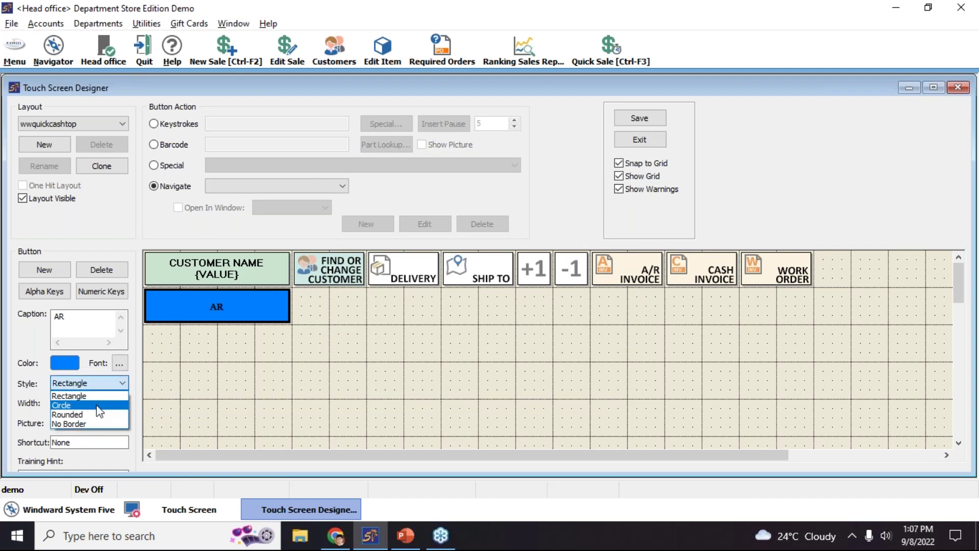
click(97, 407)
click(92, 383)
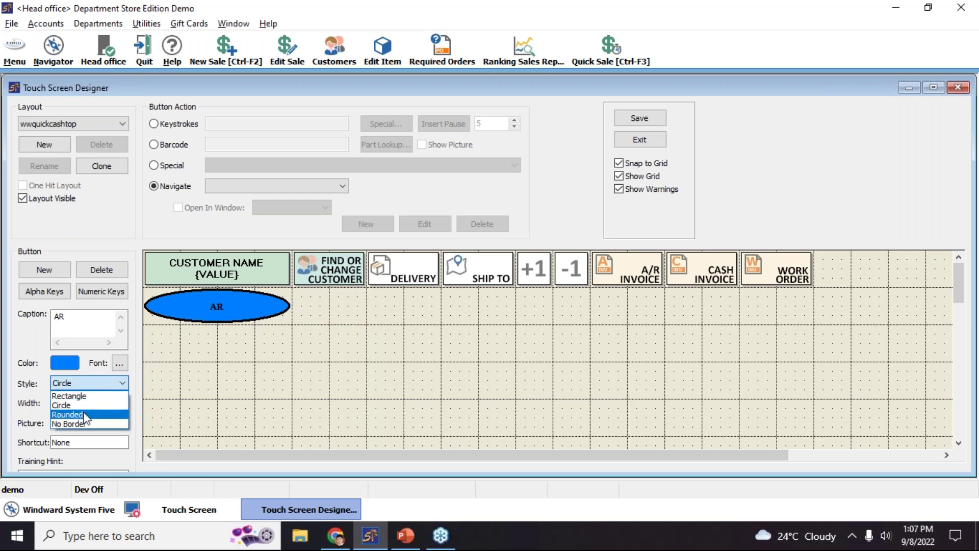
click(85, 414)
click(87, 384)
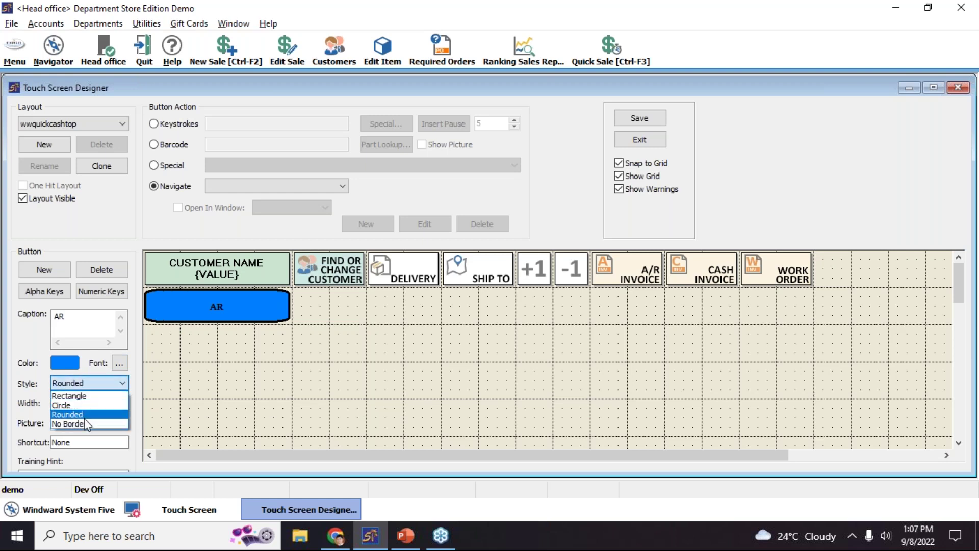
click(85, 425)
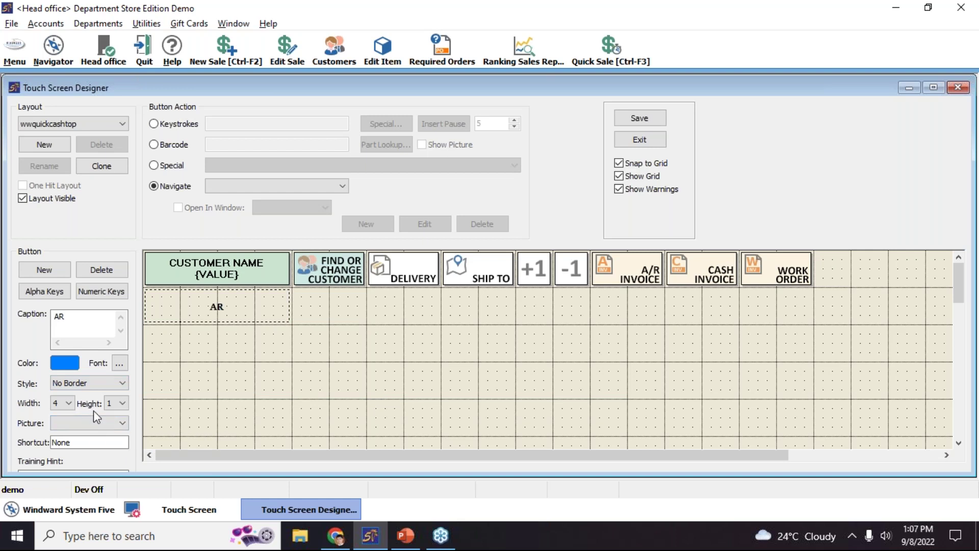
click(87, 386)
click(87, 397)
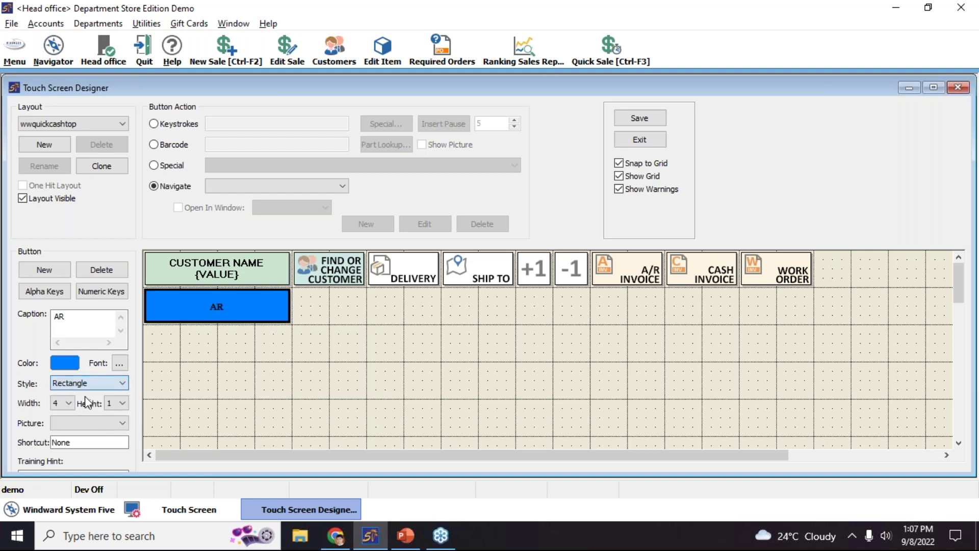
Set the AR button's width to 2.
click(68, 404)
click(68, 403)
click(63, 402)
click(61, 425)
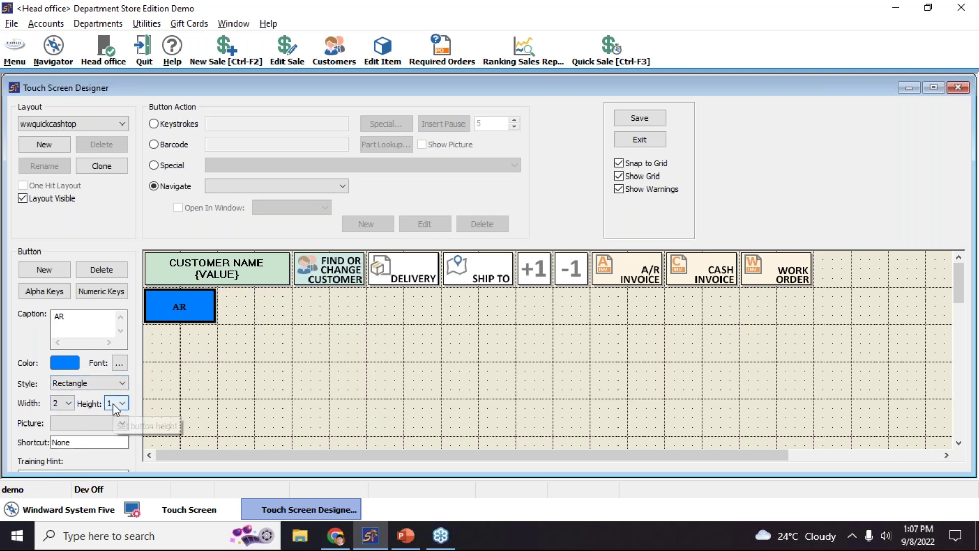
Try a height of 2 on the AR button and return it to 1.
click(111, 403)
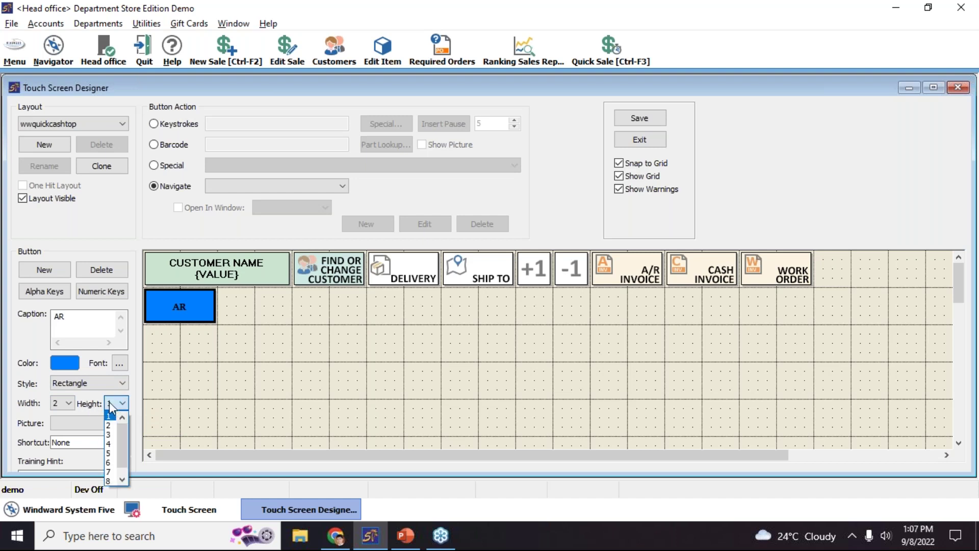
click(108, 422)
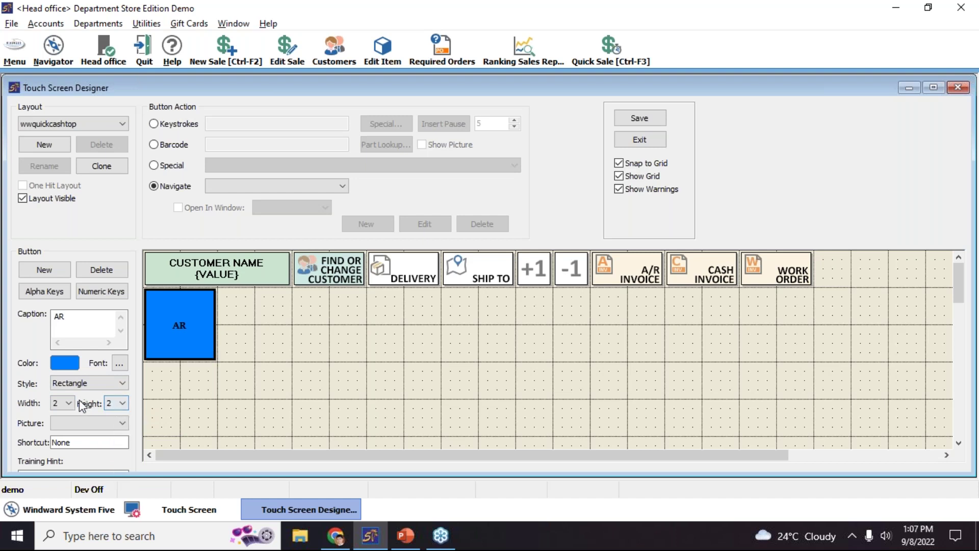
click(115, 407)
scroll(113, 402, up, 1)
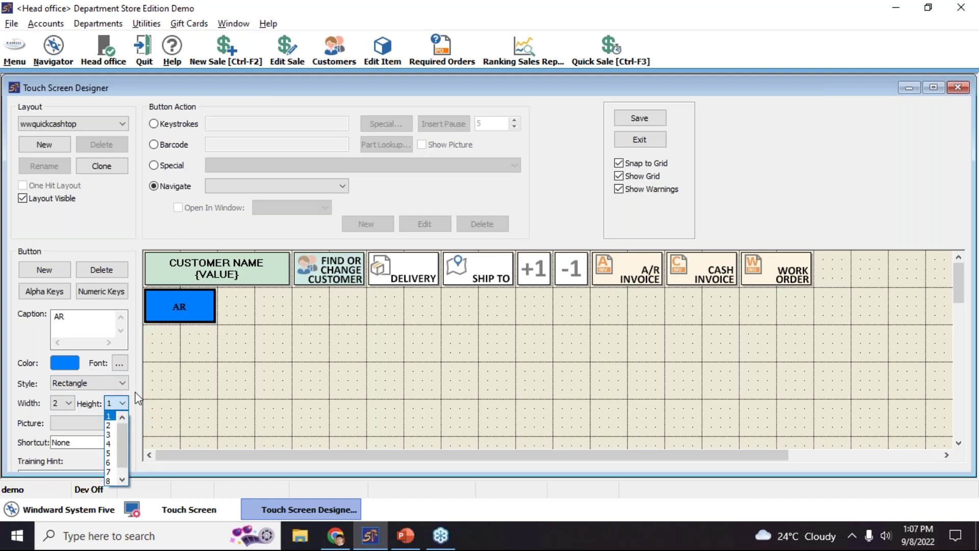
click(112, 402)
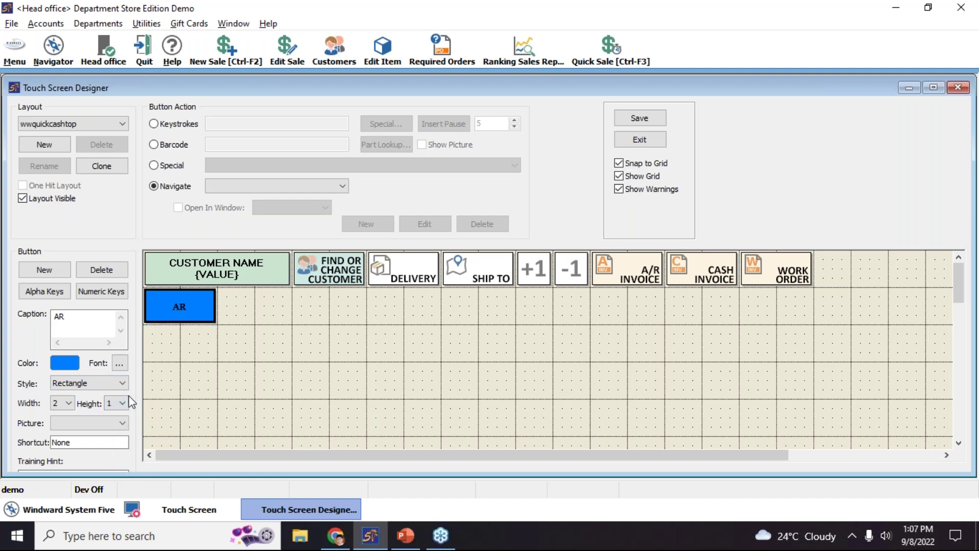
Try 5.bmp, 8.bmp and one further image as the AR button's picture.
click(117, 423)
scroll(97, 458, down, 2)
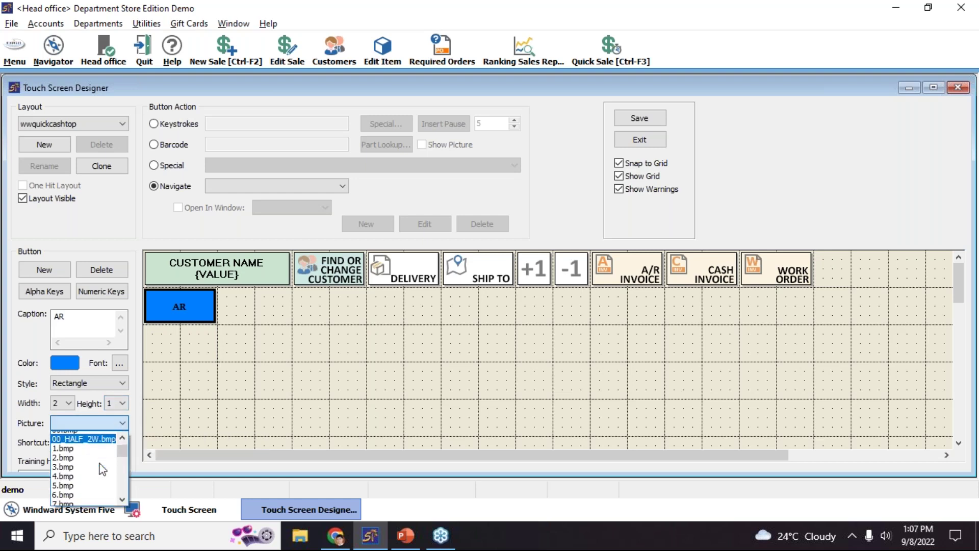
click(97, 454)
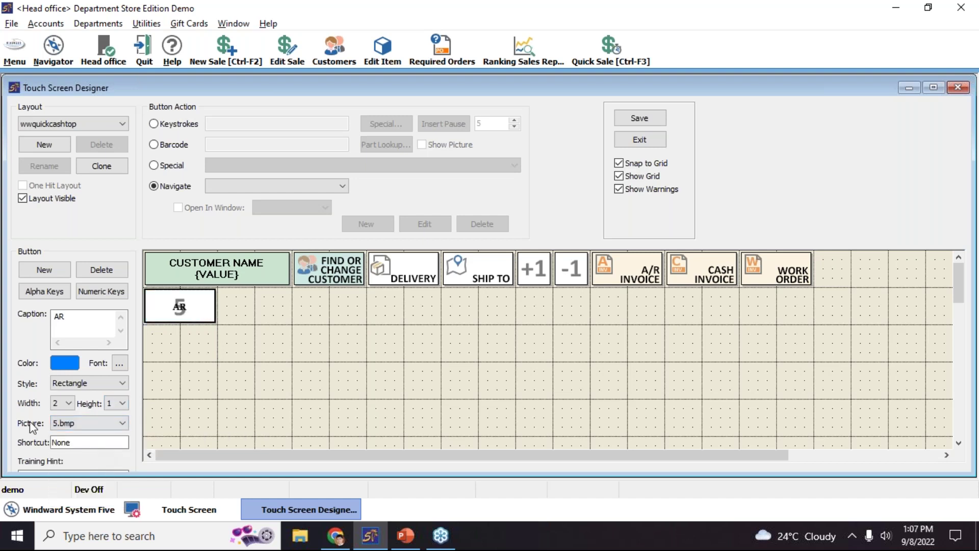
click(65, 424)
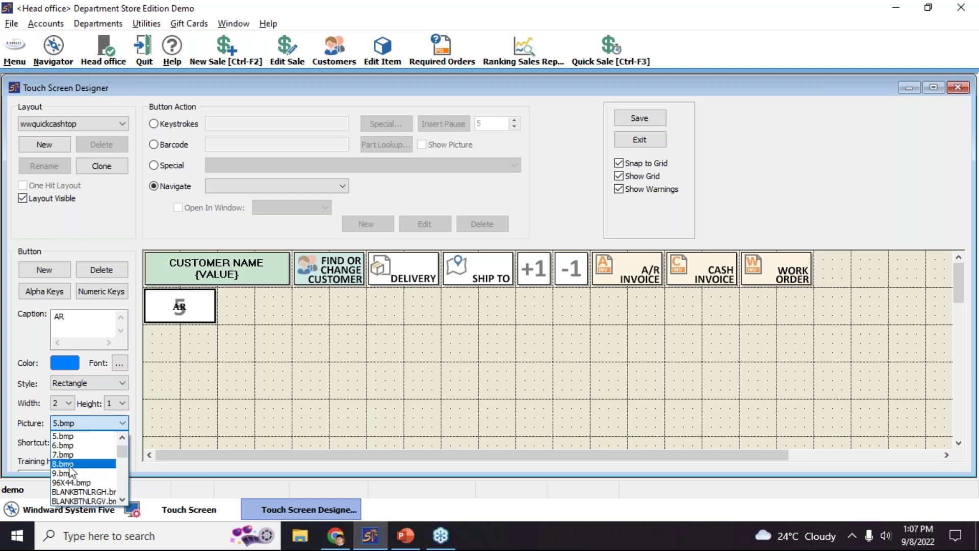
click(70, 466)
click(64, 423)
scroll(77, 475, down, 1)
click(77, 474)
Set the AR button's picture to delivery.bmp and keep its style as Rectangle.
click(72, 423)
scroll(83, 478, down, 1)
scroll(82, 479, down, 1)
click(76, 486)
click(80, 384)
click(79, 395)
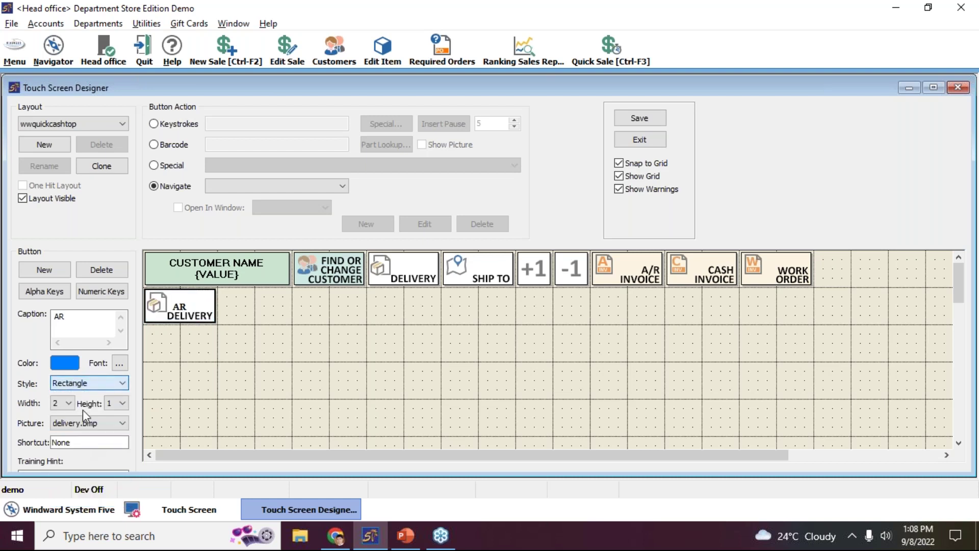
Remove the picture from the AR button by choosing the blank picture entry, and keep the AR button selected.
click(85, 423)
scroll(84, 431, up, 5)
click(86, 436)
click(184, 314)
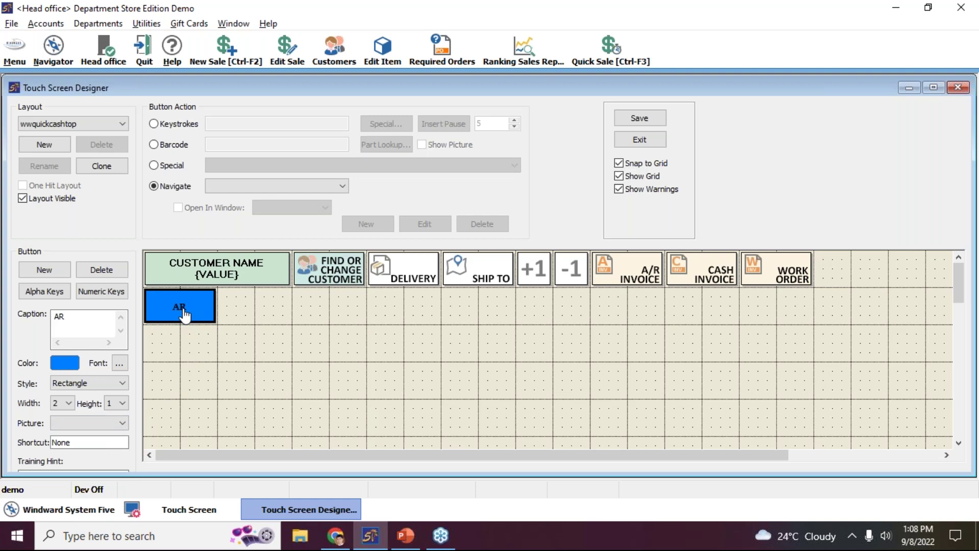
Set the AR button's action to the keystroke 1 and save the layout.
click(174, 124)
click(244, 123)
text(1)
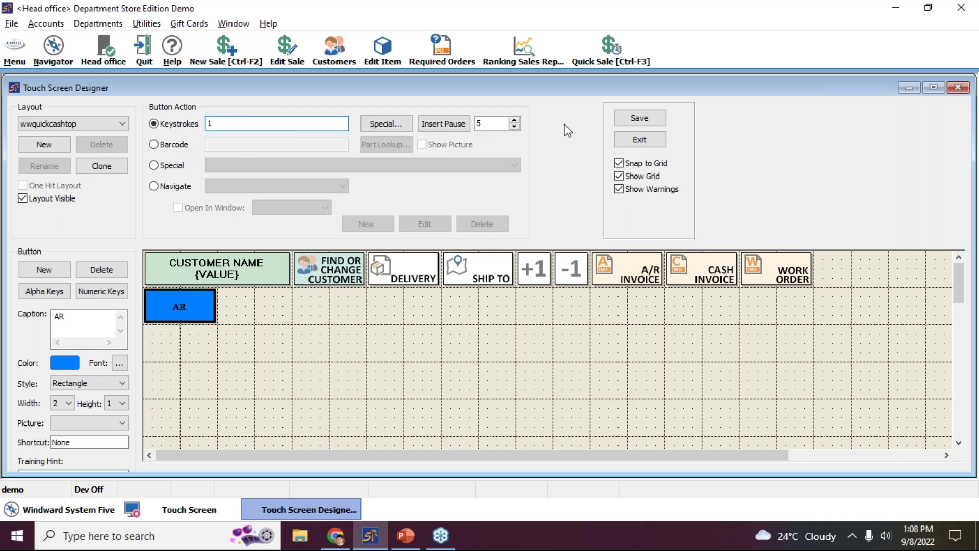
click(642, 120)
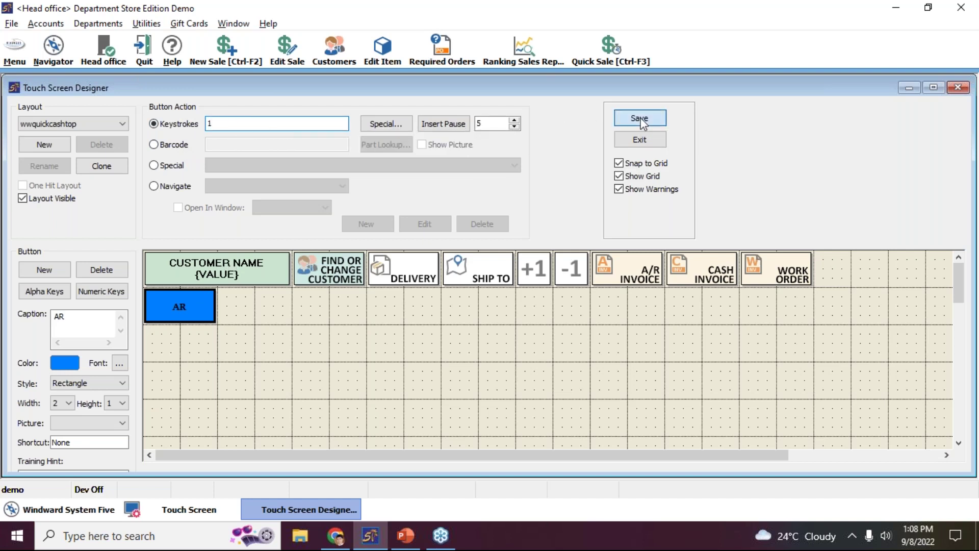
Test the AR button in a new quick sale, clear the item number entry and cancel the empty sale.
click(600, 57)
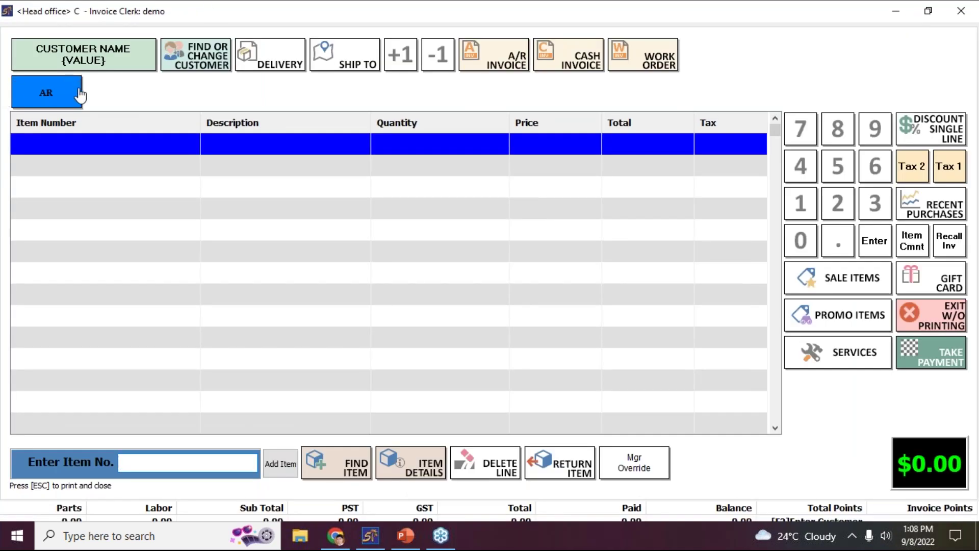
click(27, 94)
text(1)
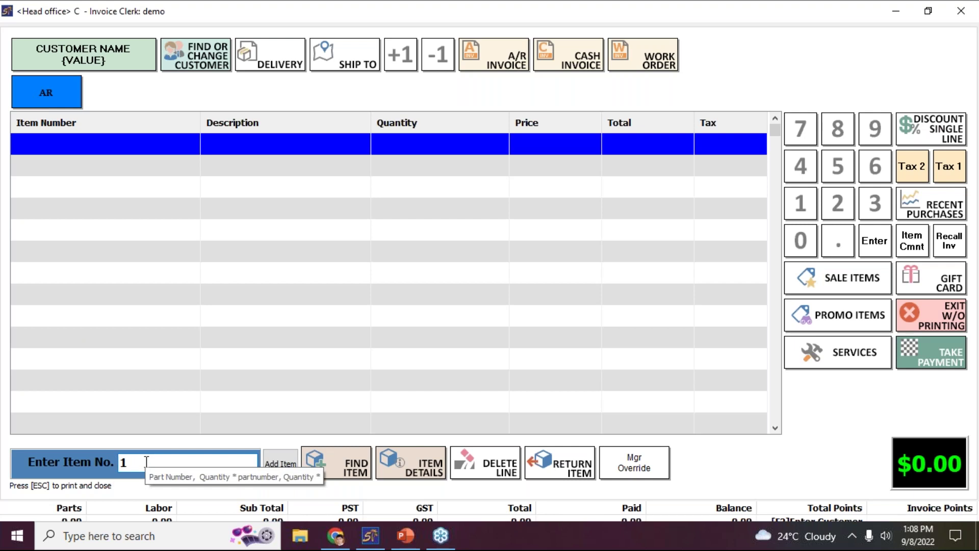
key(BackSpace)
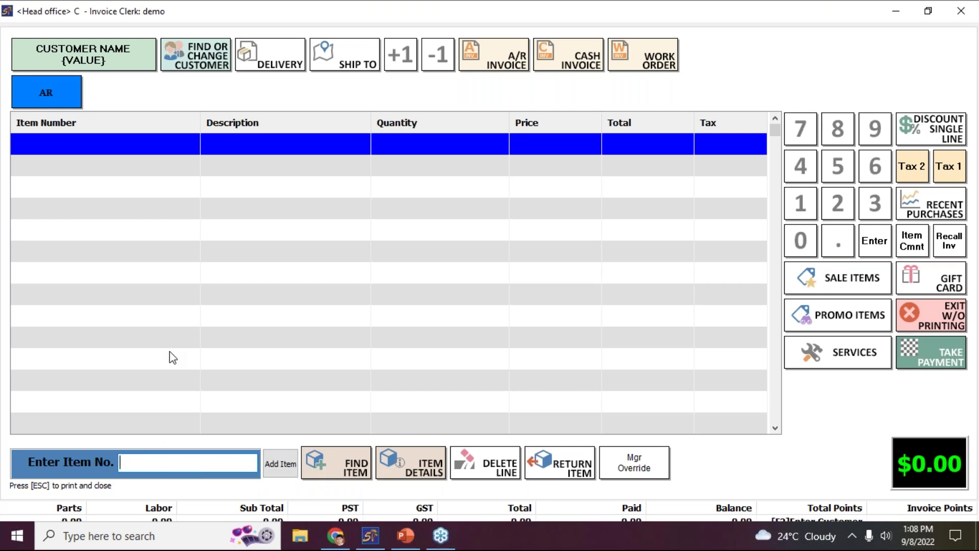
key(Escape)
click(436, 309)
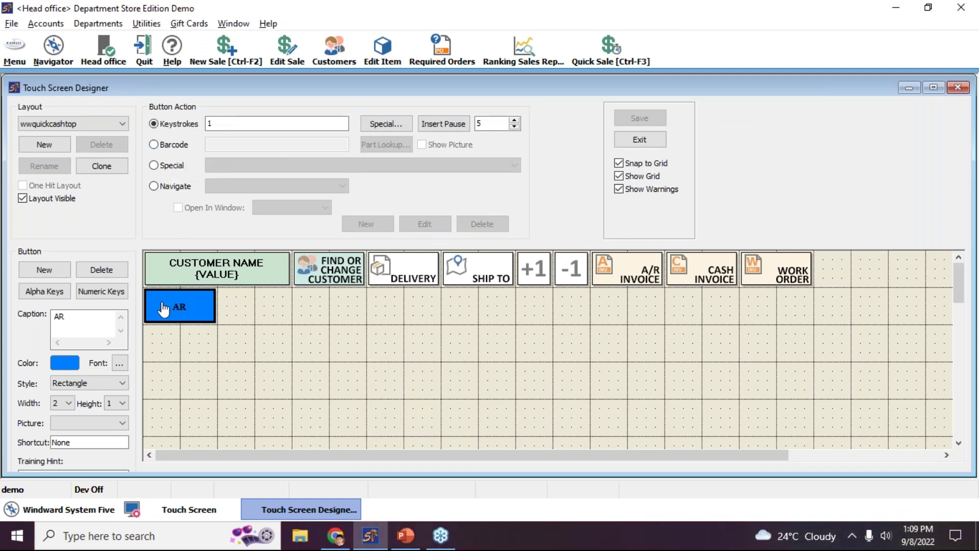
Create a new button directly beside AR in the second row and set its action to Barcode.
click(31, 274)
drag(196, 306, 271, 308)
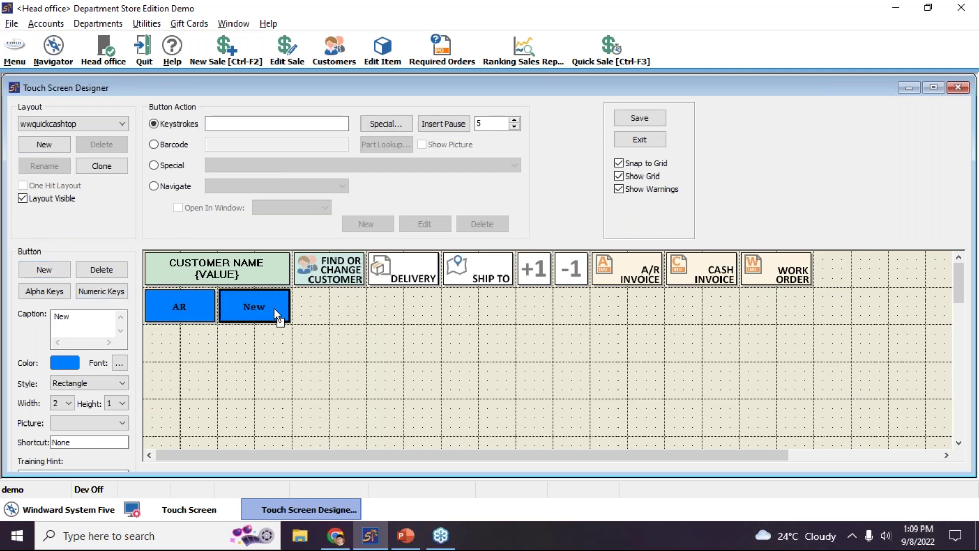
click(174, 146)
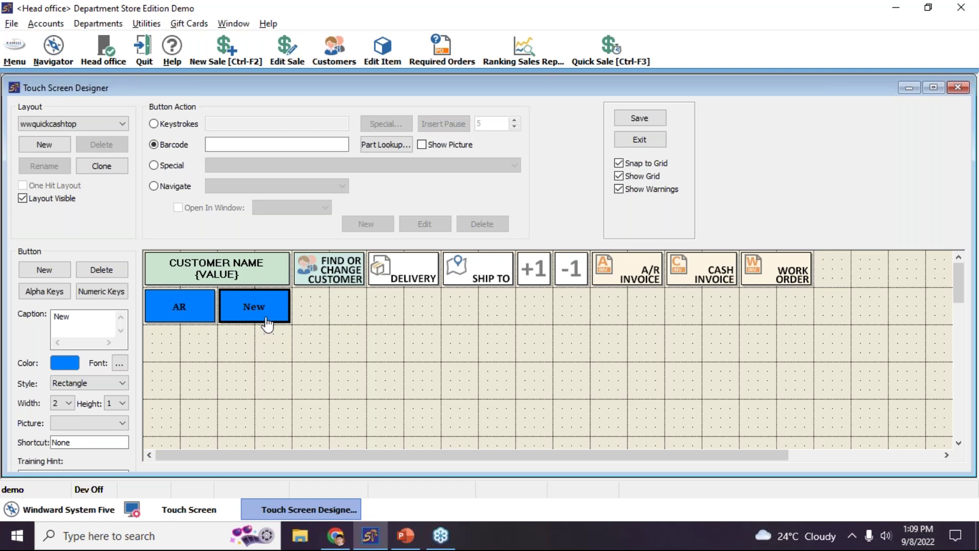
Look up parts in sub category 100 and assign R408-87 Antique Blue Recliner to the new barcode button.
click(372, 146)
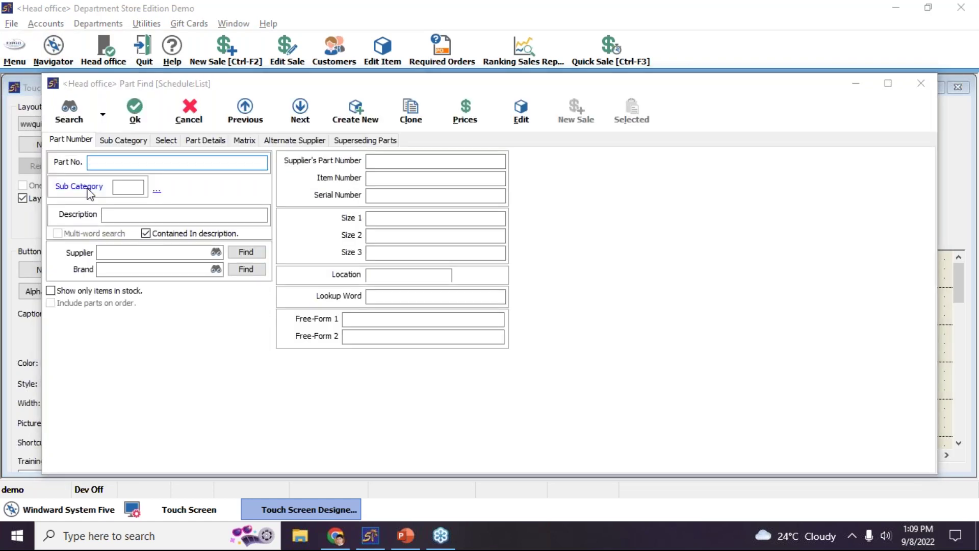
click(89, 190)
double_click(429, 166)
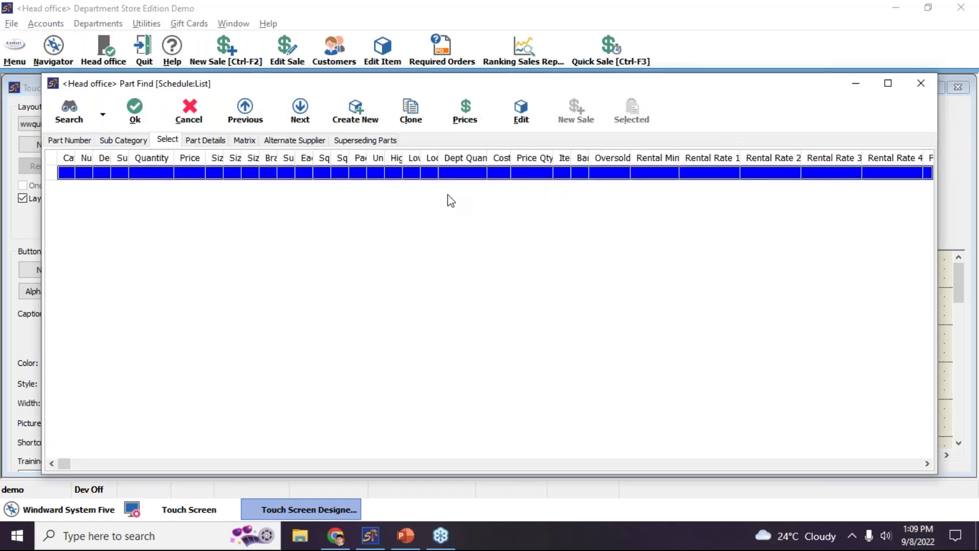
click(330, 177)
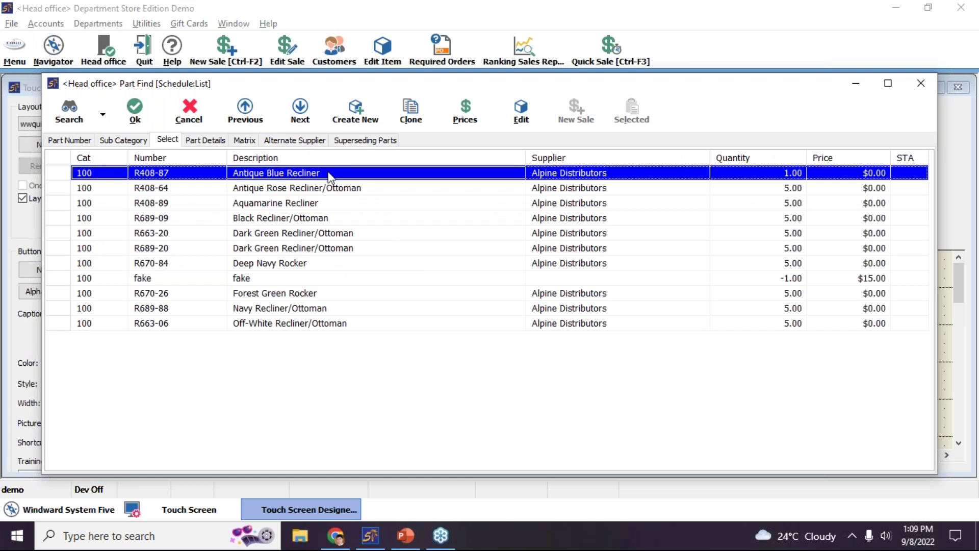
double_click(329, 175)
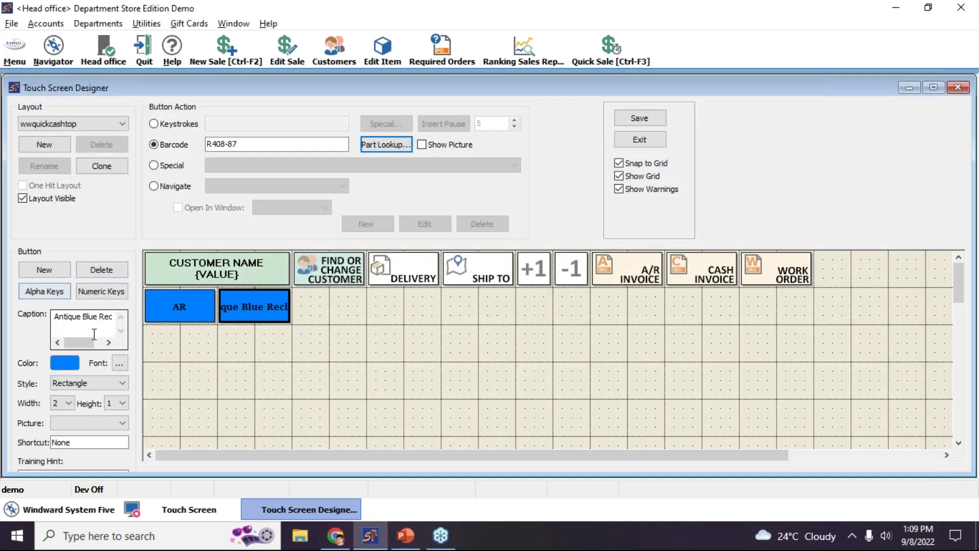
Set the Antique Blue Recliner button's width to 4.
click(66, 408)
click(66, 408)
click(65, 408)
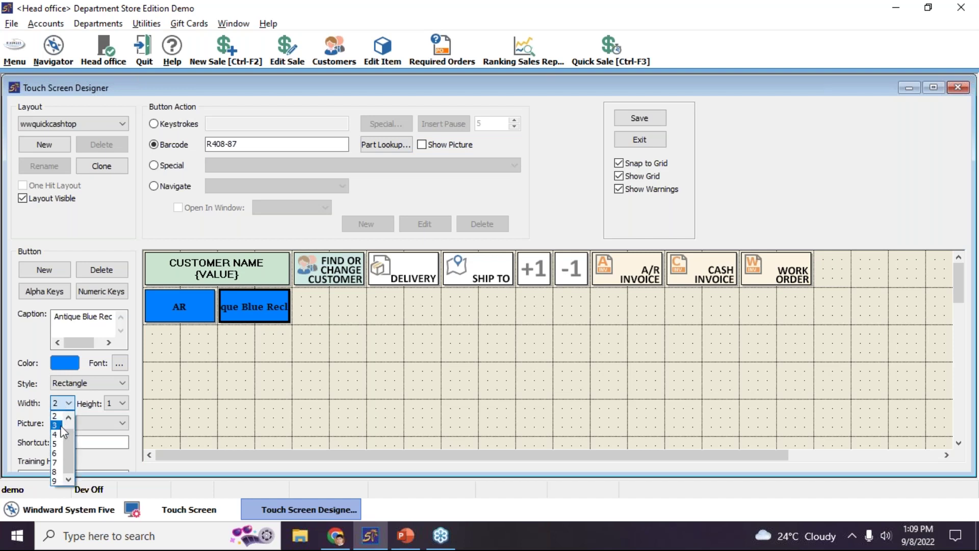
click(56, 434)
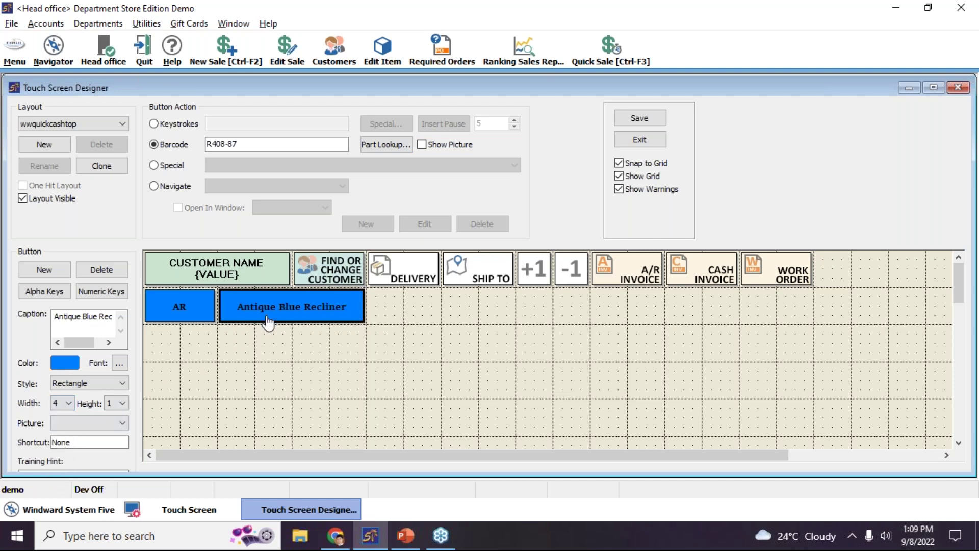
Change the Antique Blue Recliner button's color to bright spring green and save the layout.
click(63, 362)
click(476, 164)
click(479, 147)
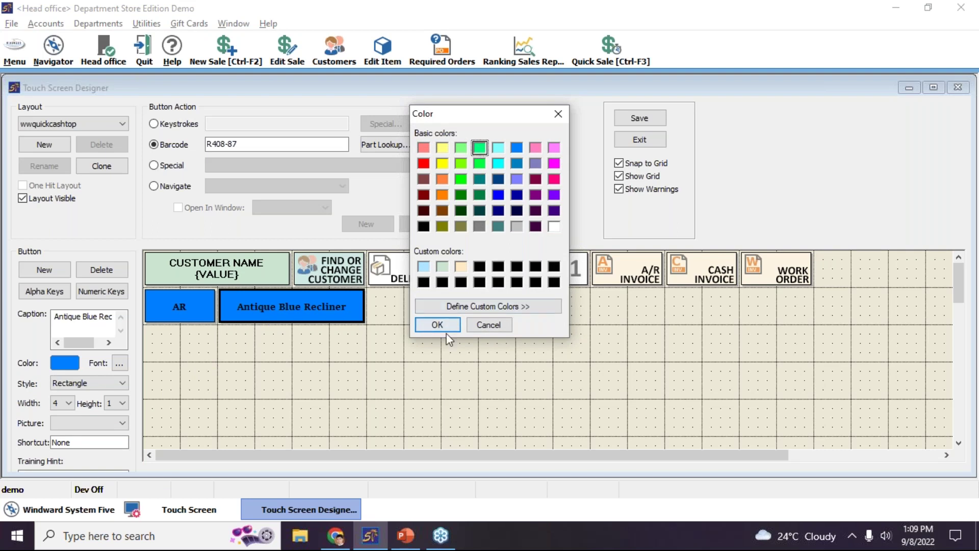
click(442, 328)
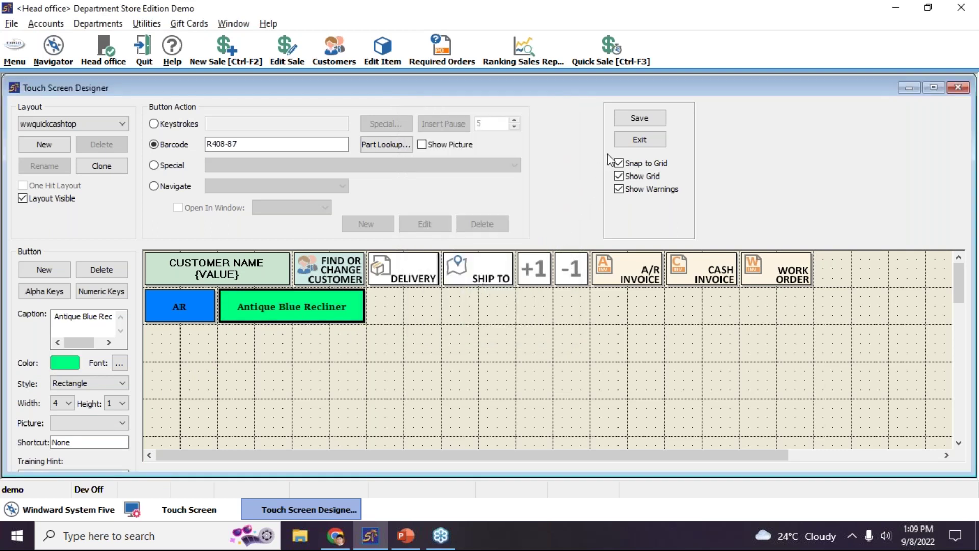
click(639, 120)
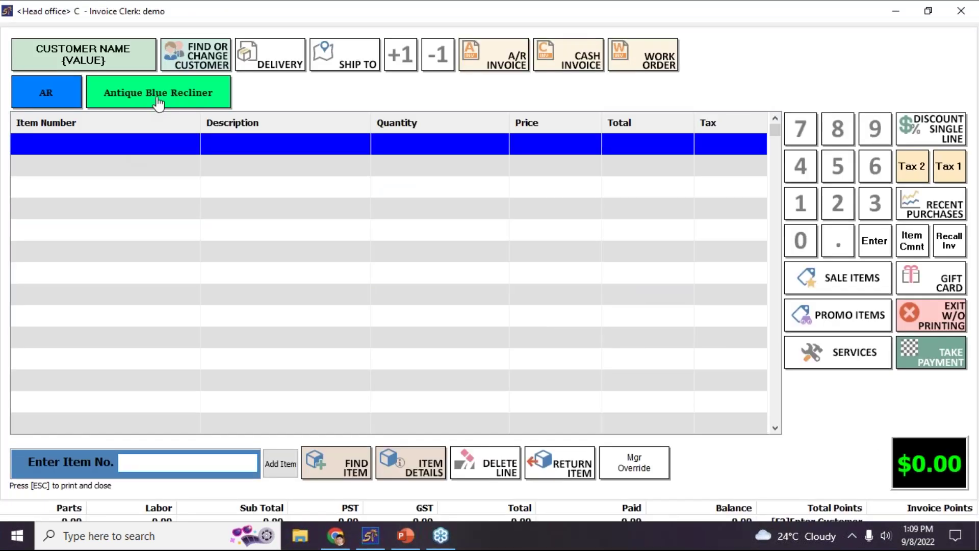
Add the Antique Blue Recliner to the quick sale with its new button at a price of 10.00, and close the sale without printing.
click(158, 104)
text(10)
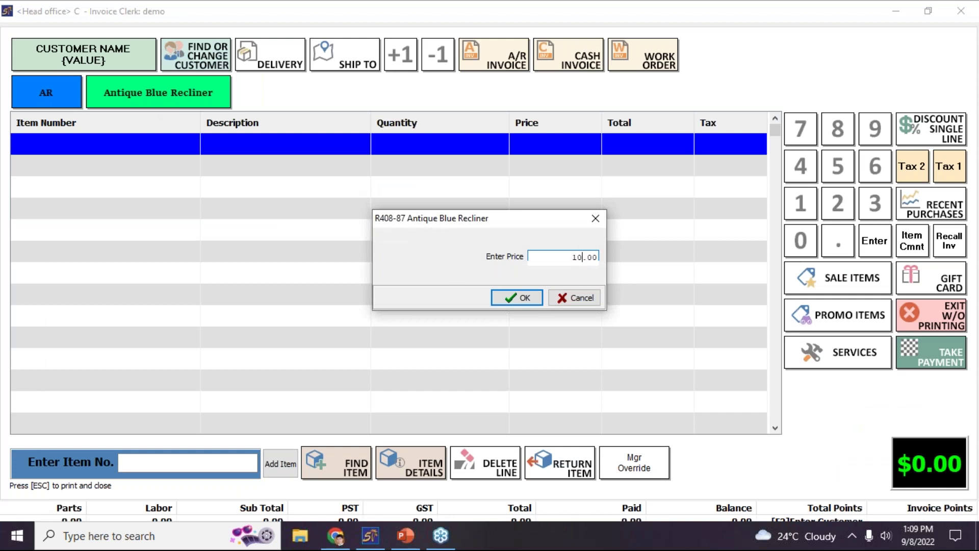
click(508, 299)
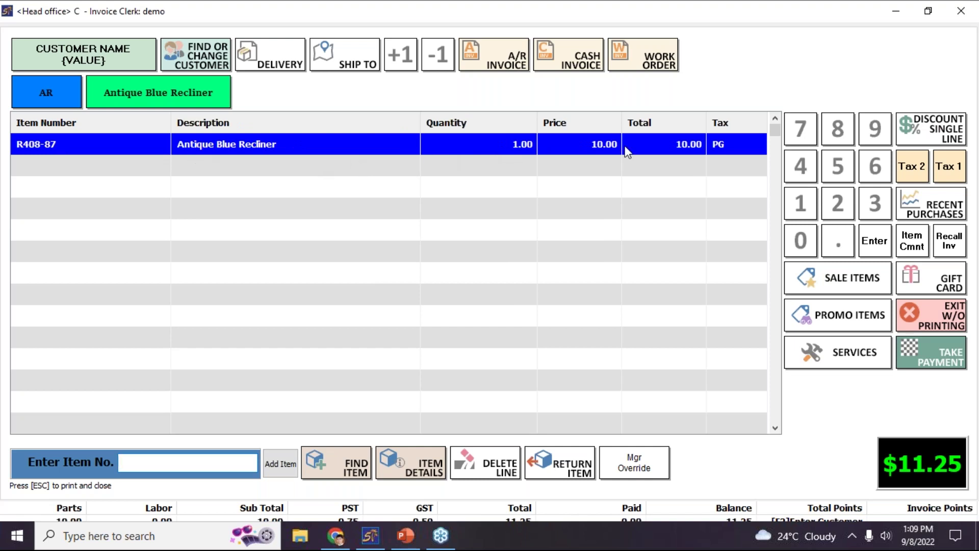
key(Escape)
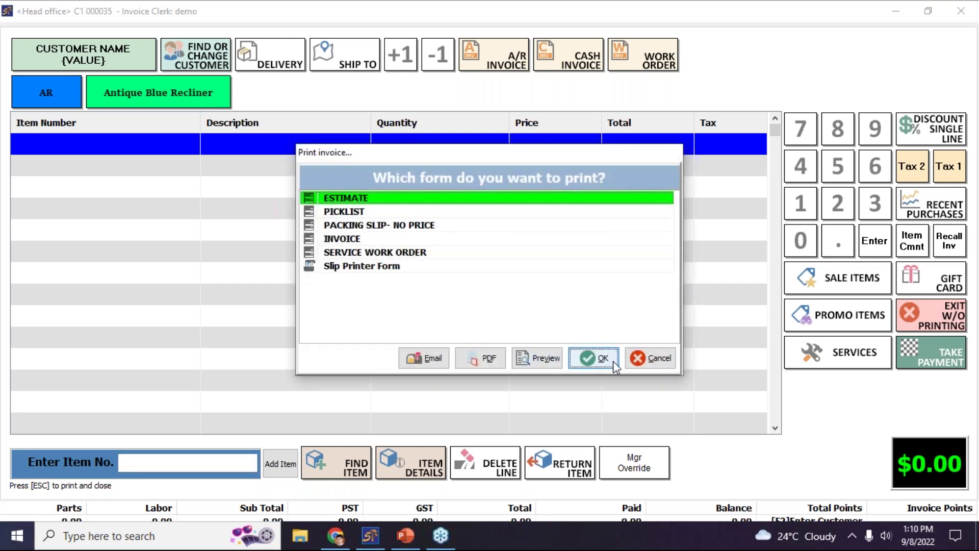
click(650, 357)
click(482, 312)
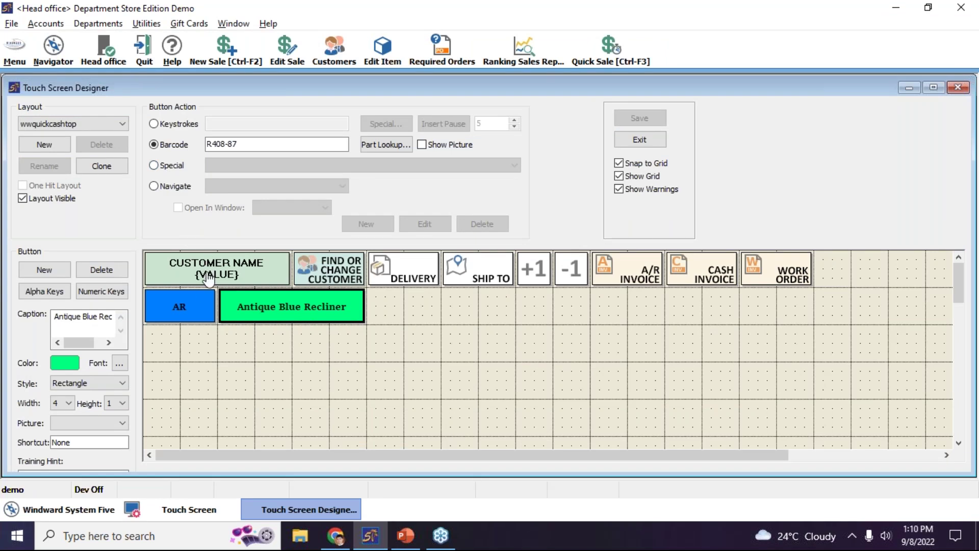
Switch the action of the Antique Blue Recliner button and of the AR button to Special, replacing their existing action settings.
click(178, 167)
click(527, 326)
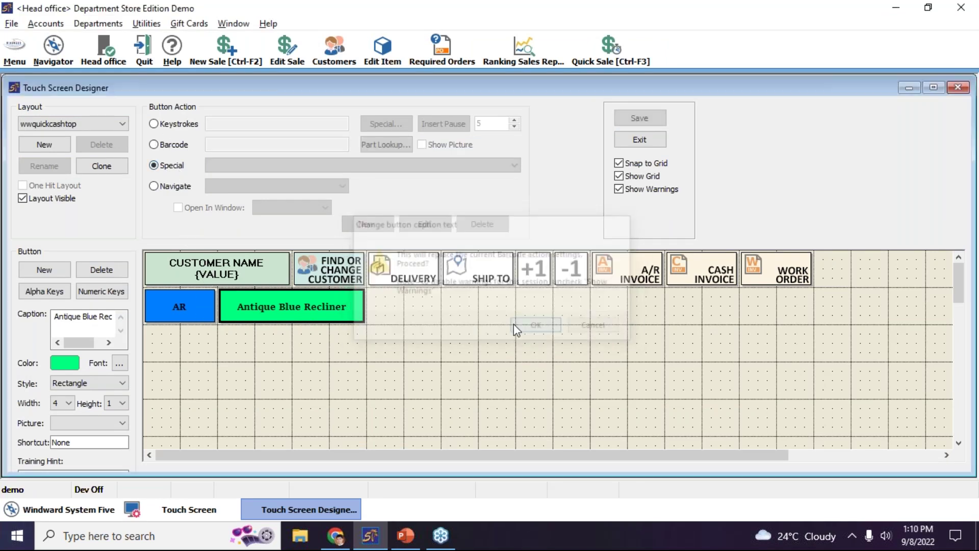
click(177, 311)
click(171, 168)
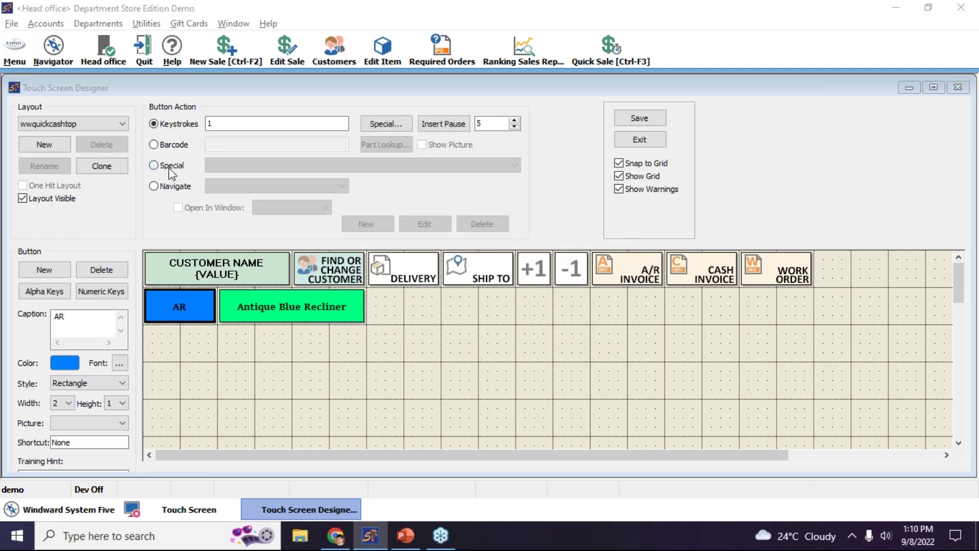
click(531, 325)
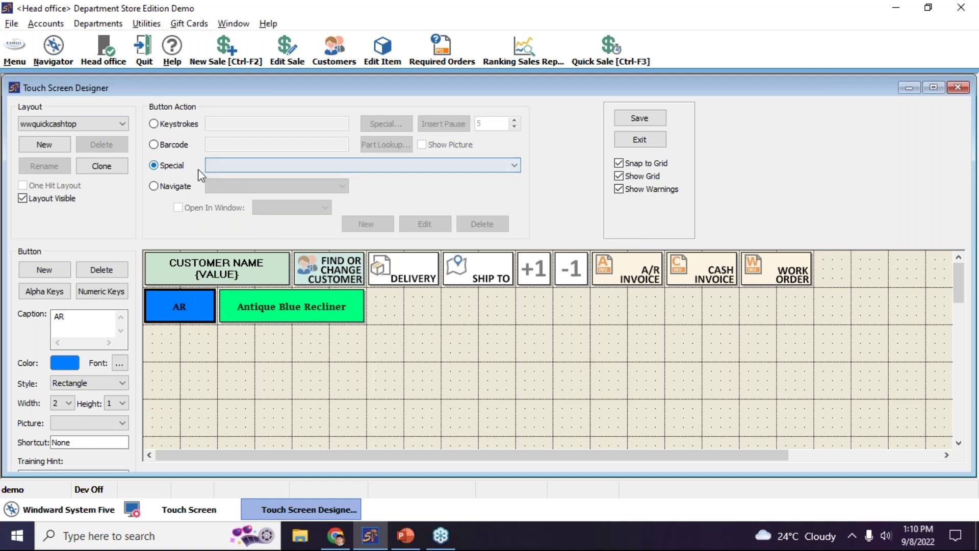
Assign the special action Change Invoice Type with type A Accounts Receivable to the AR button and save the layout.
click(237, 168)
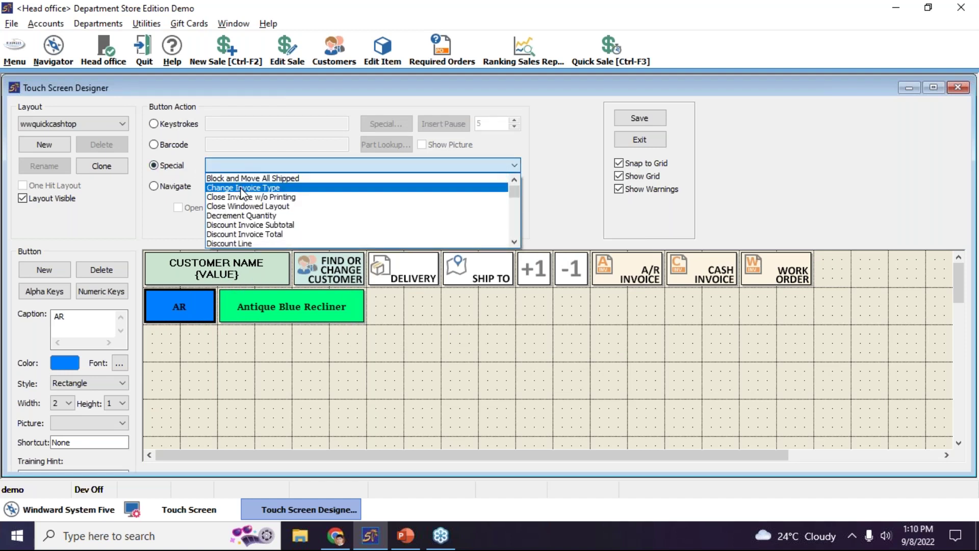
scroll(250, 214, down, 2)
scroll(254, 214, up, 3)
click(247, 188)
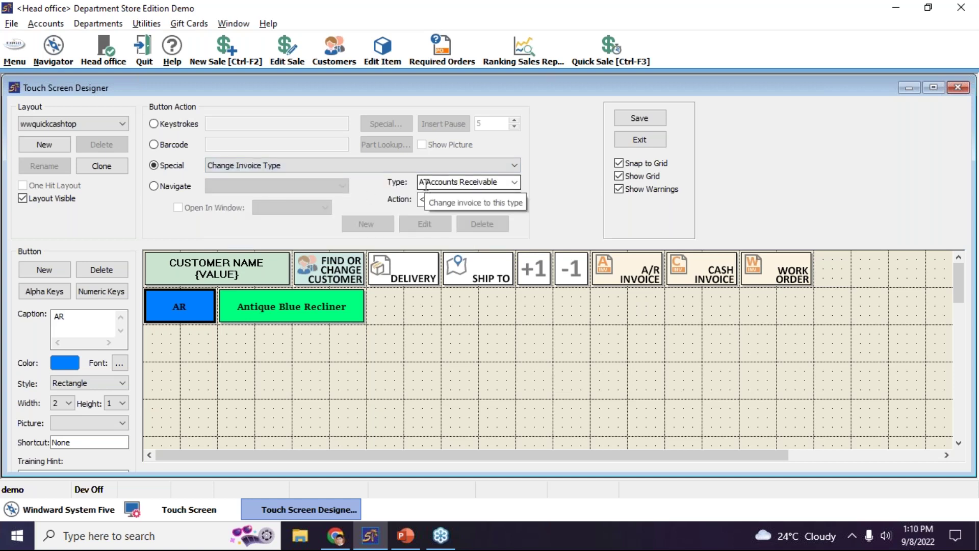
click(199, 302)
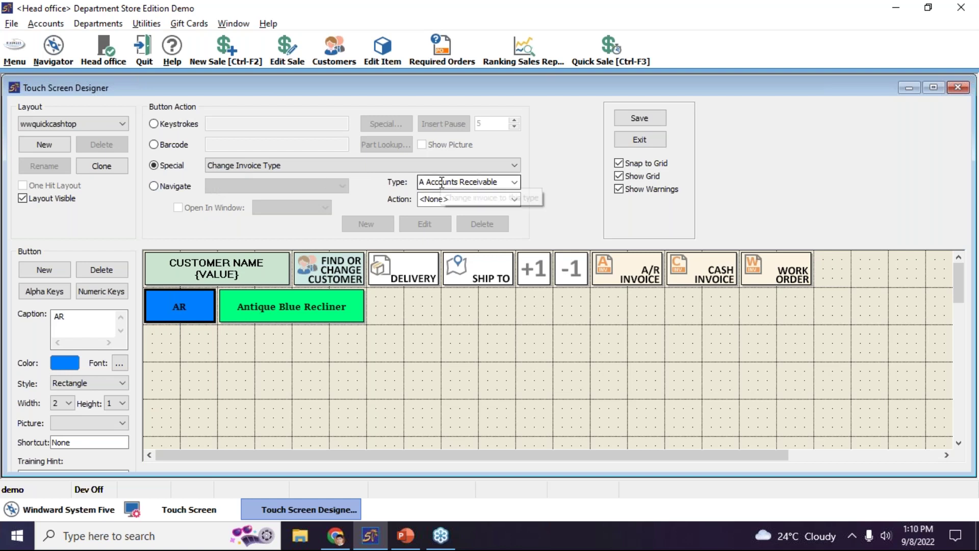
click(634, 124)
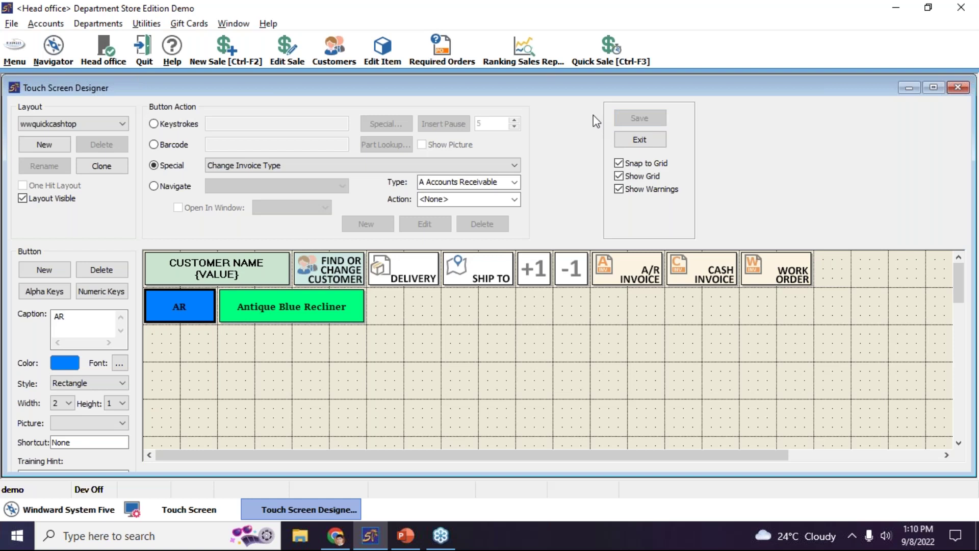
Test the AR button in a new quick sale by finding a customer by name, and cancel the empty invoice.
click(616, 61)
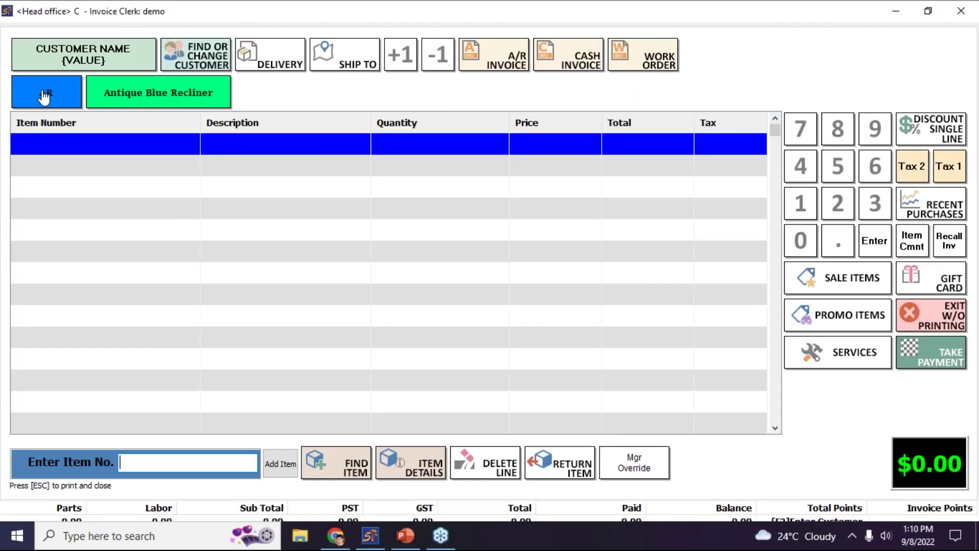
click(28, 96)
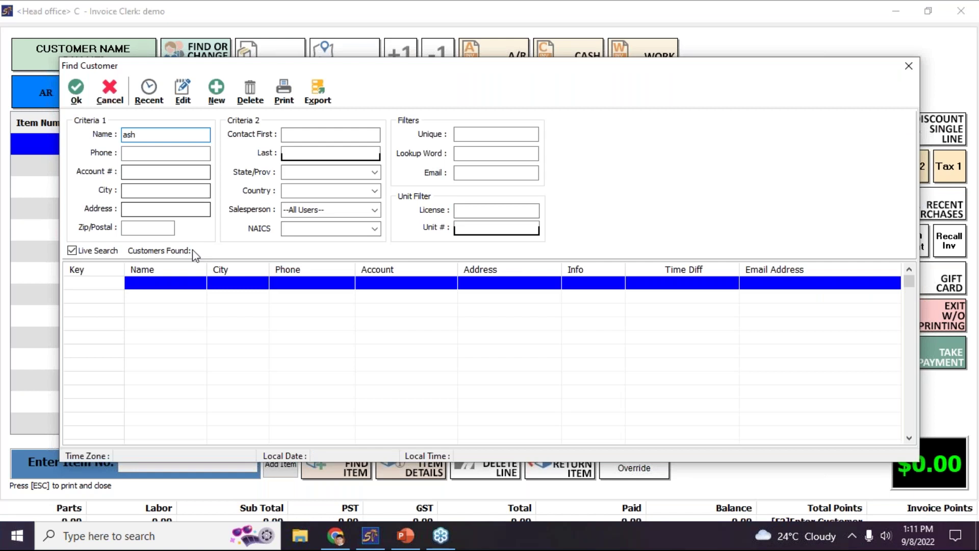
double_click(181, 283)
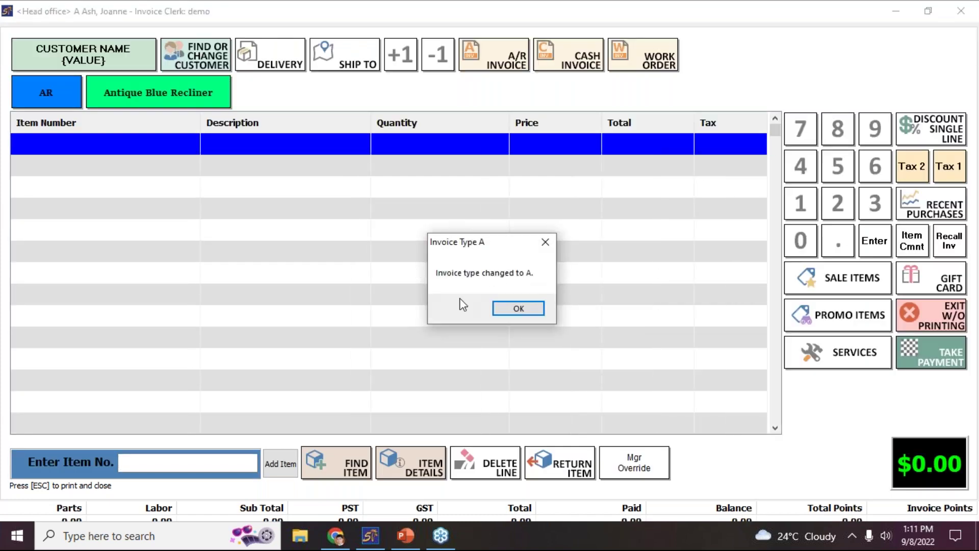
click(516, 311)
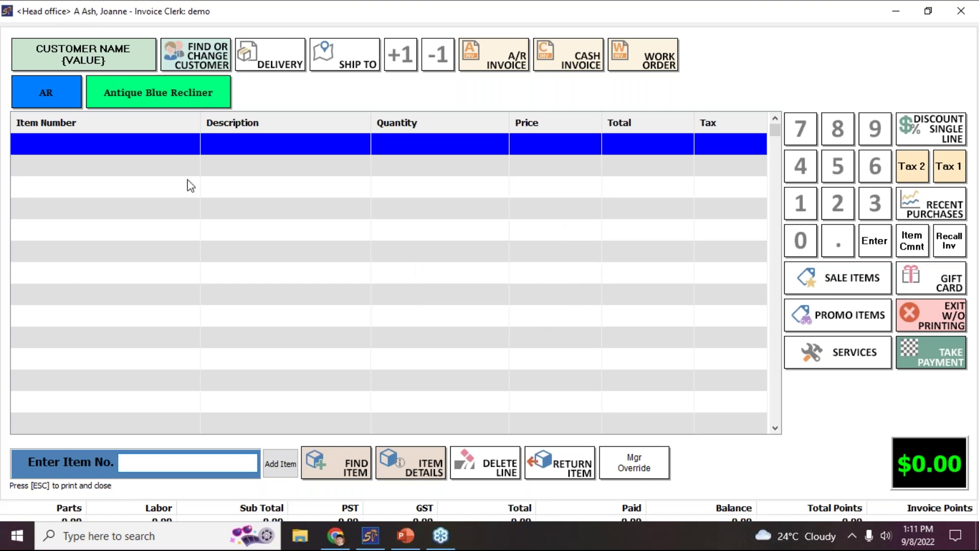
key(Escape)
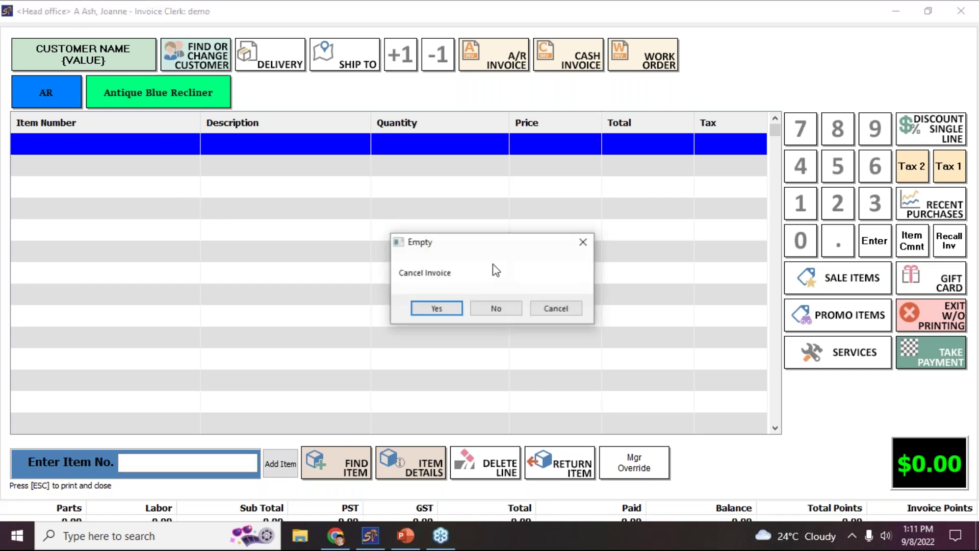
click(438, 308)
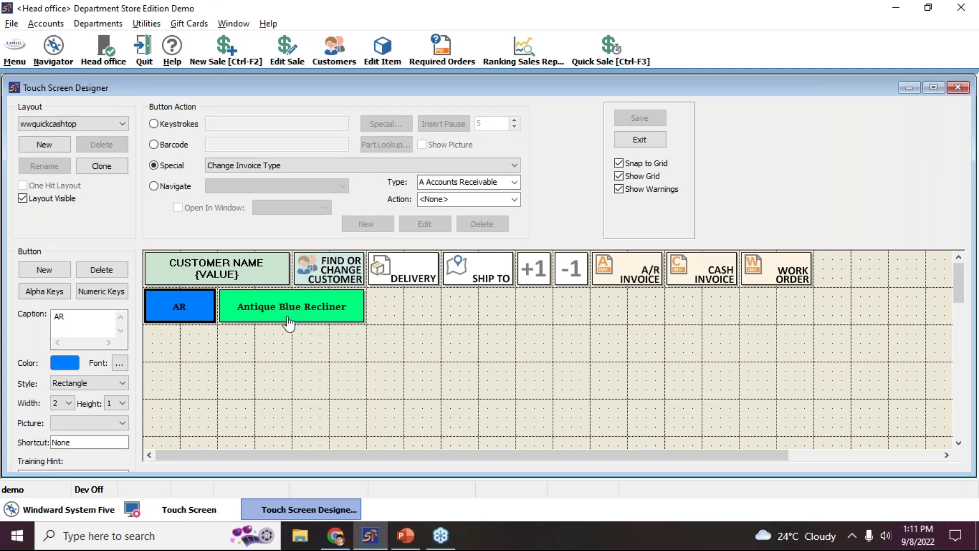
Add a new button captioned Test beside the Antique Blue Recliner button.
click(44, 269)
drag(200, 298, 397, 308)
double_click(62, 316)
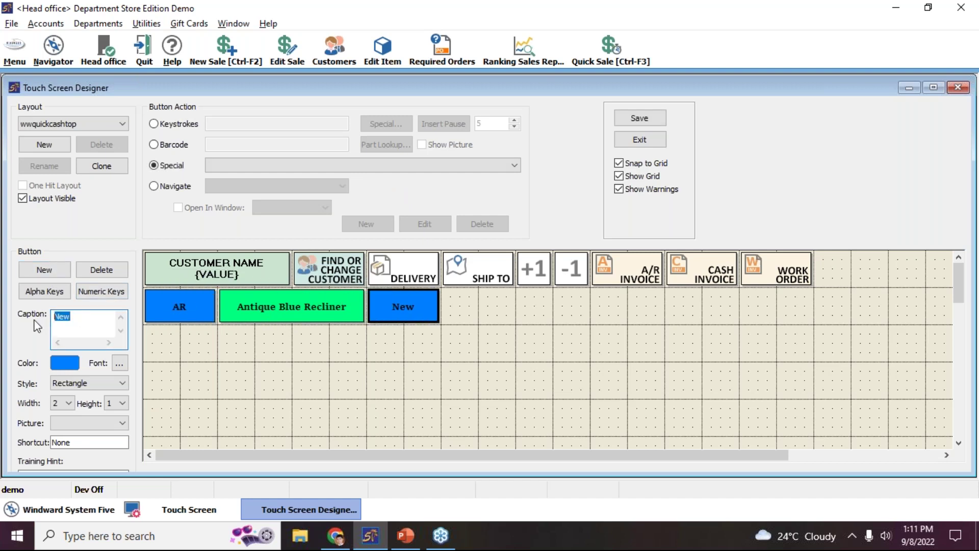
text(Test)
Open the bedding plants layout and create a new blank layout named test.
click(30, 124)
scroll(40, 158, up, 2)
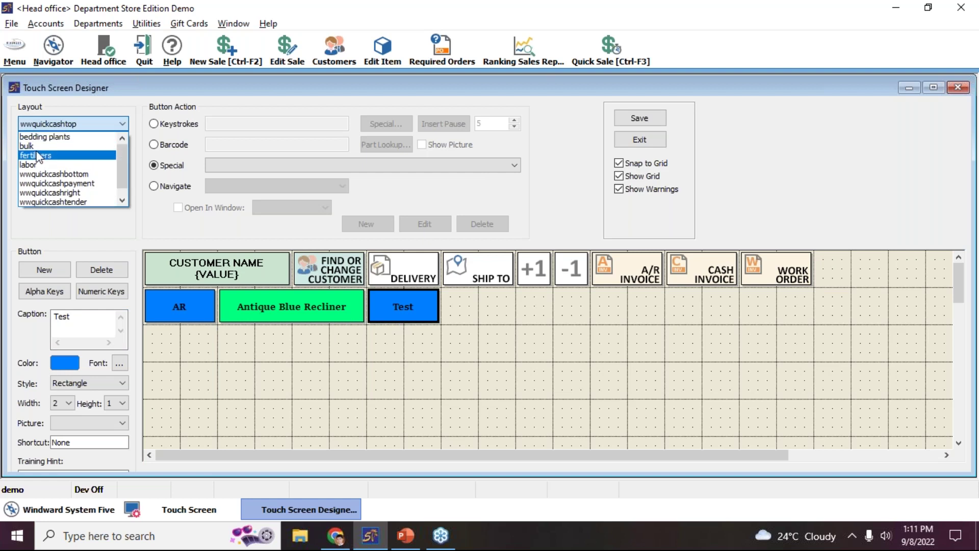
click(41, 137)
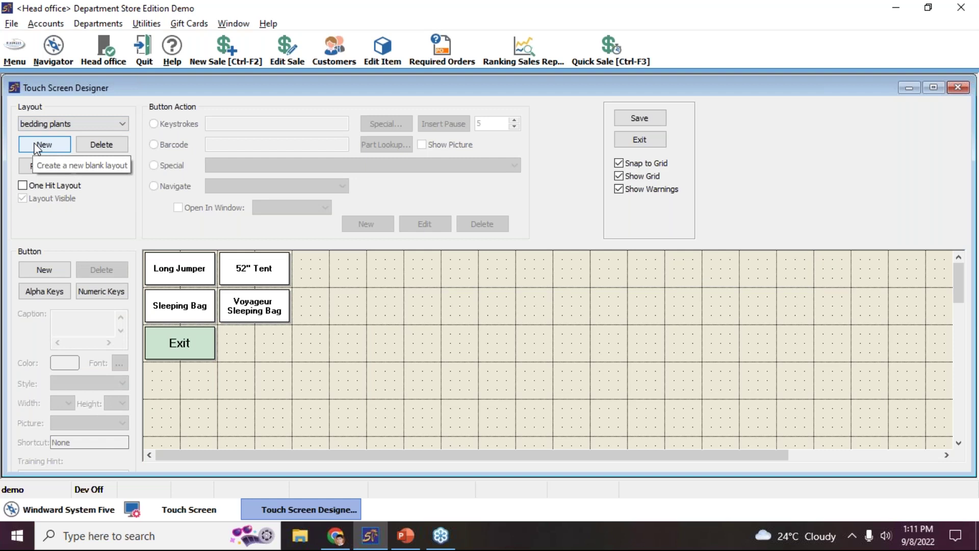
click(44, 144)
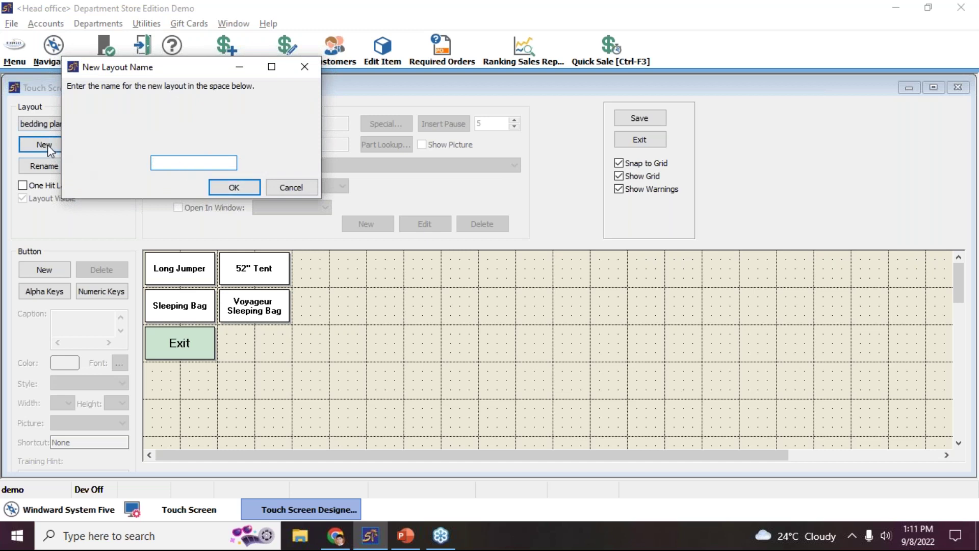
text(test)
click(251, 190)
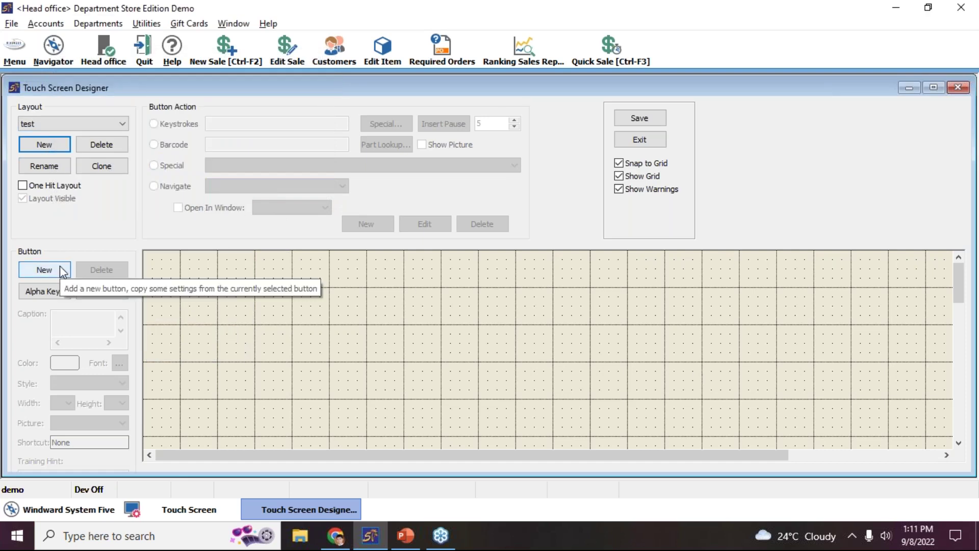
Reopen the bedding plants layout and examine the action settings of the Long Jumper button.
click(85, 125)
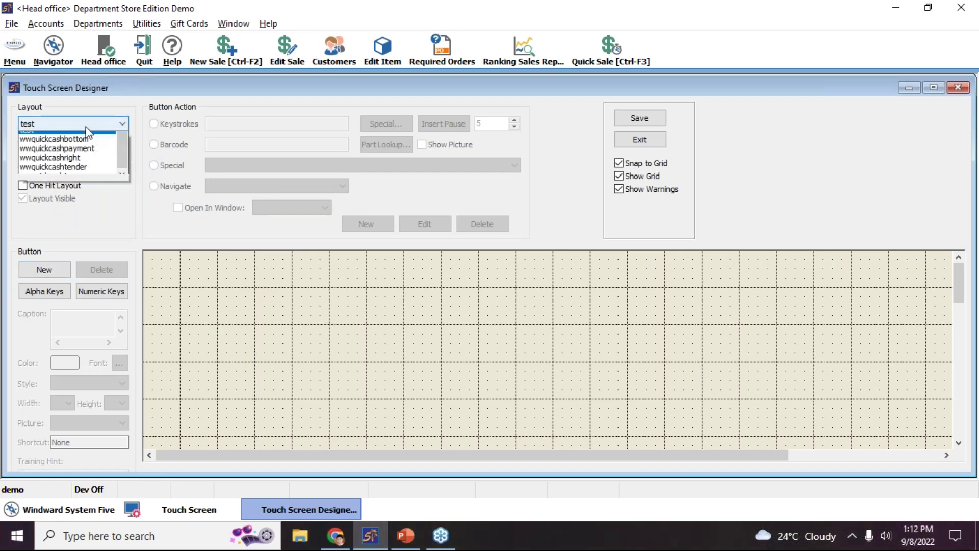
scroll(79, 148, up, 2)
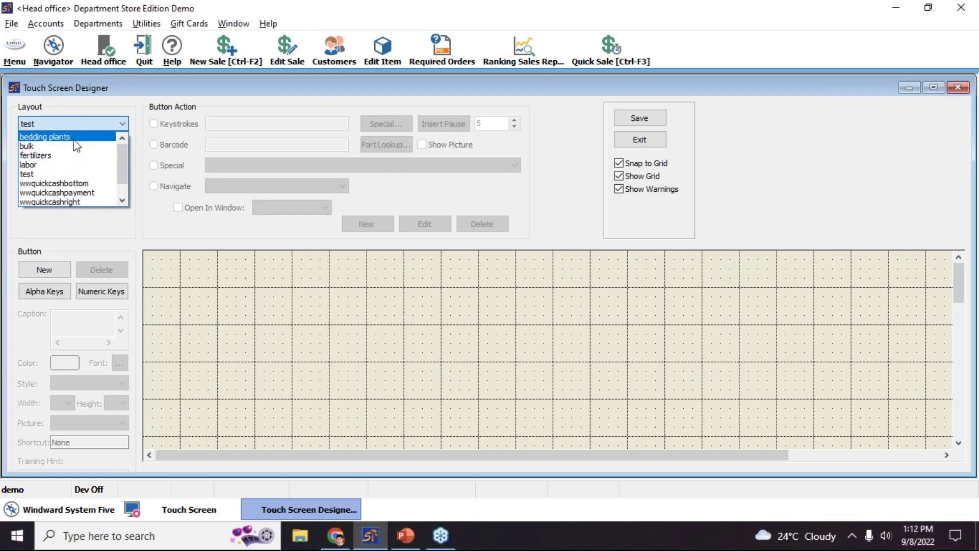
click(74, 137)
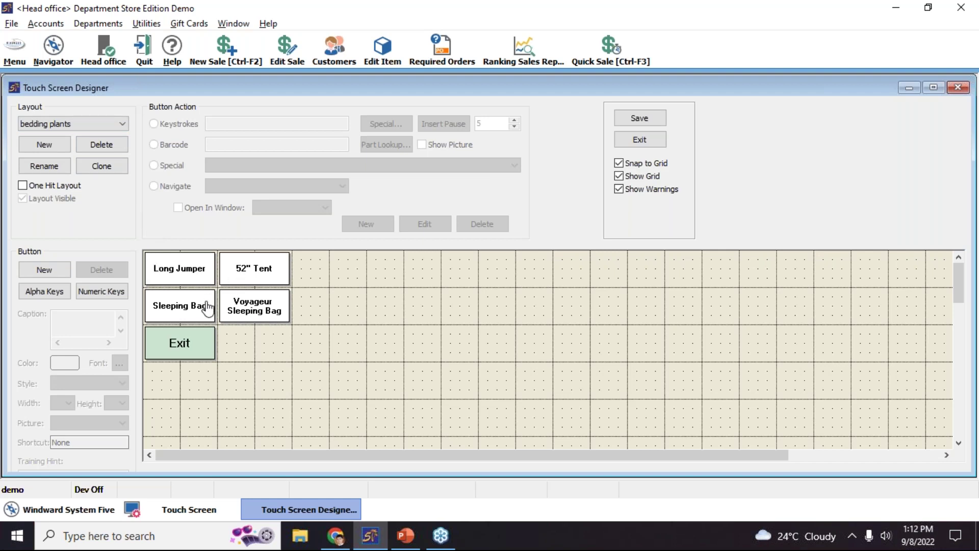
click(198, 281)
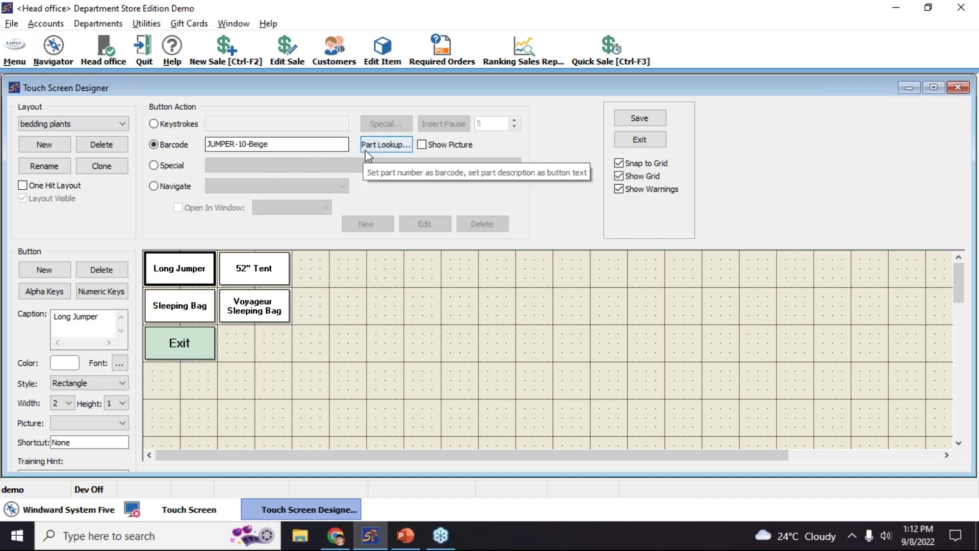
Return to the wwquickcashtop layout and set the Test button's action to navigate to the bedding plants layout.
click(61, 123)
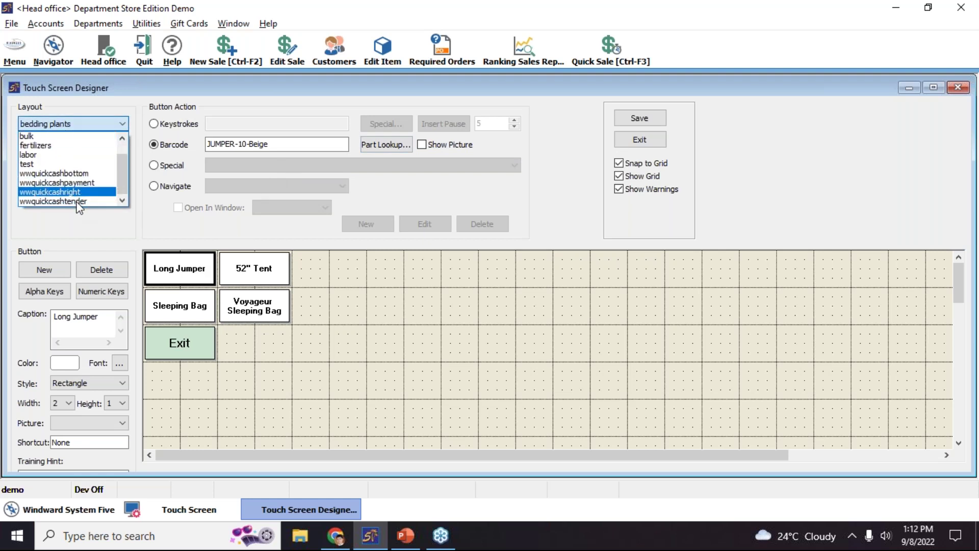
click(76, 201)
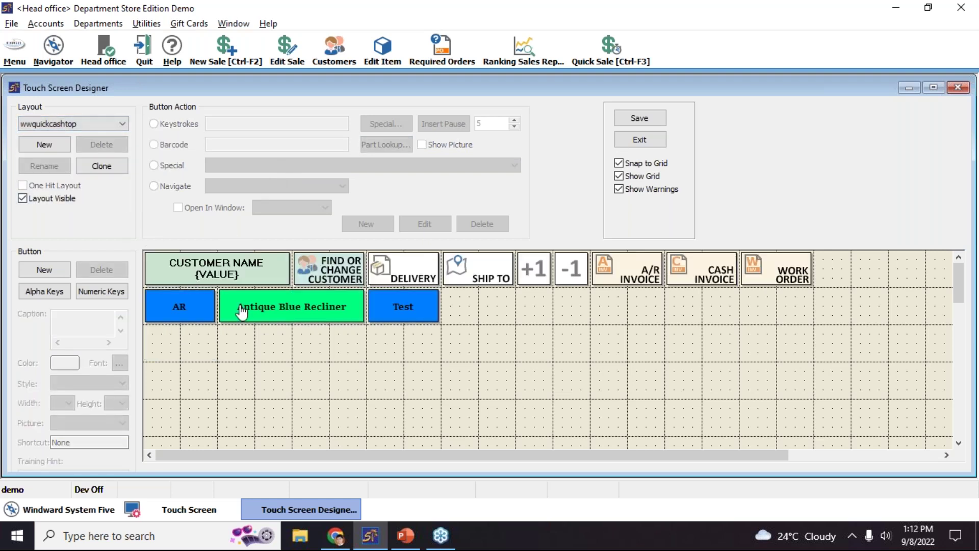
click(420, 311)
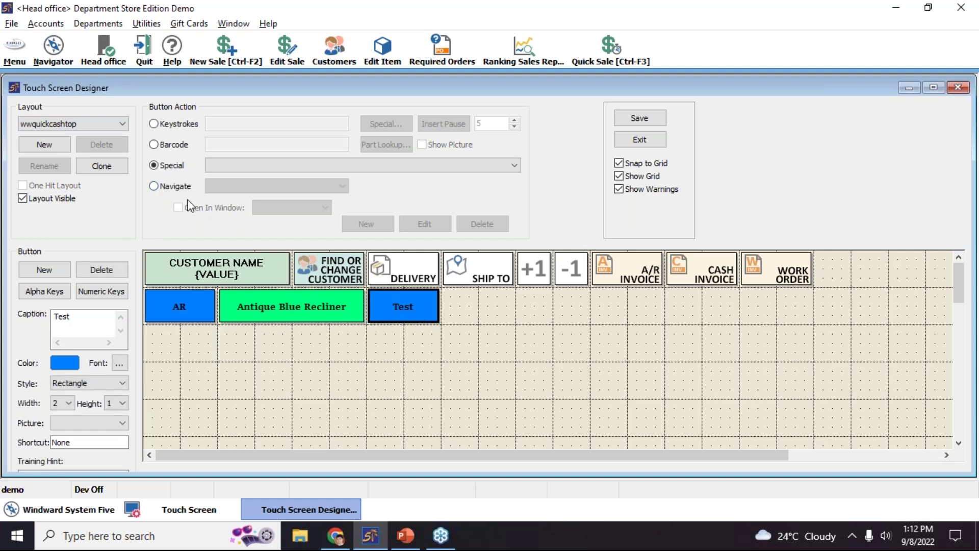
click(154, 185)
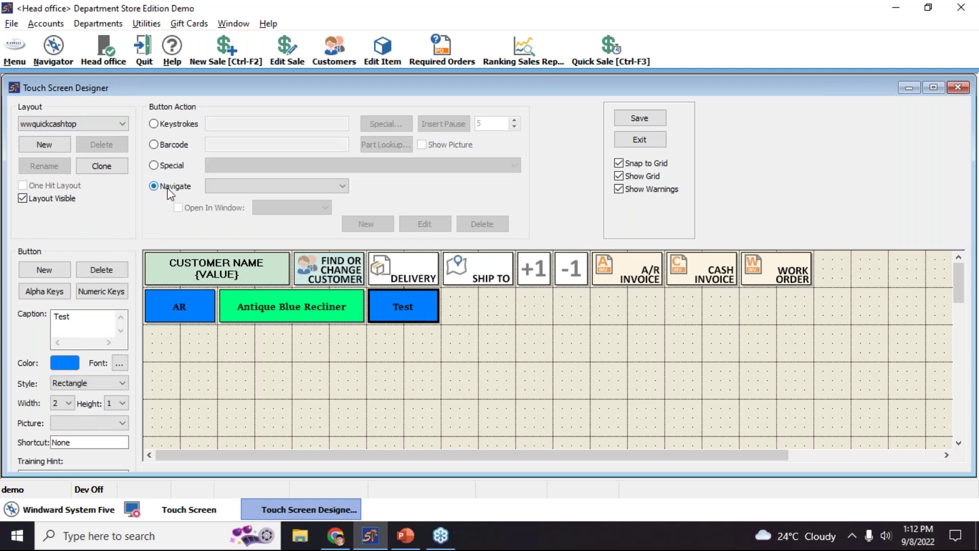
click(218, 186)
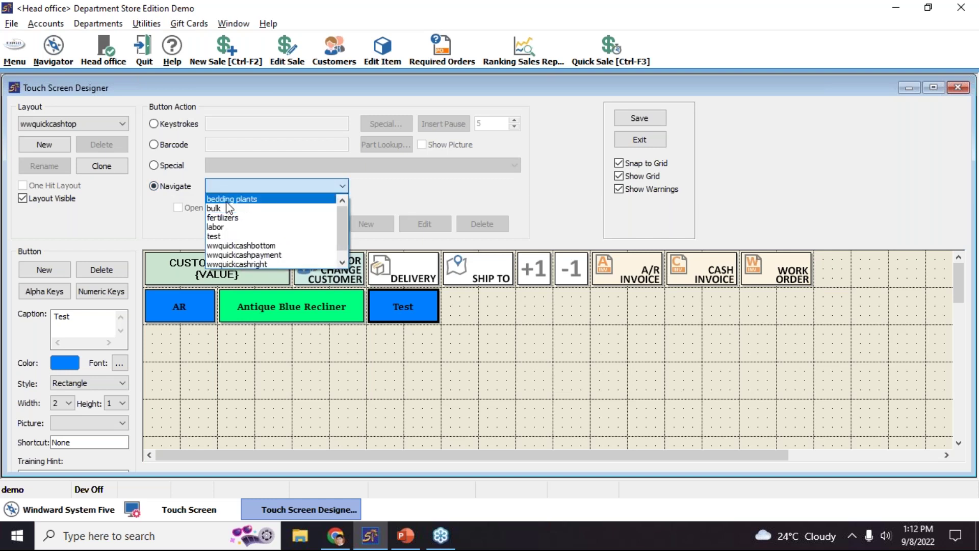
click(226, 202)
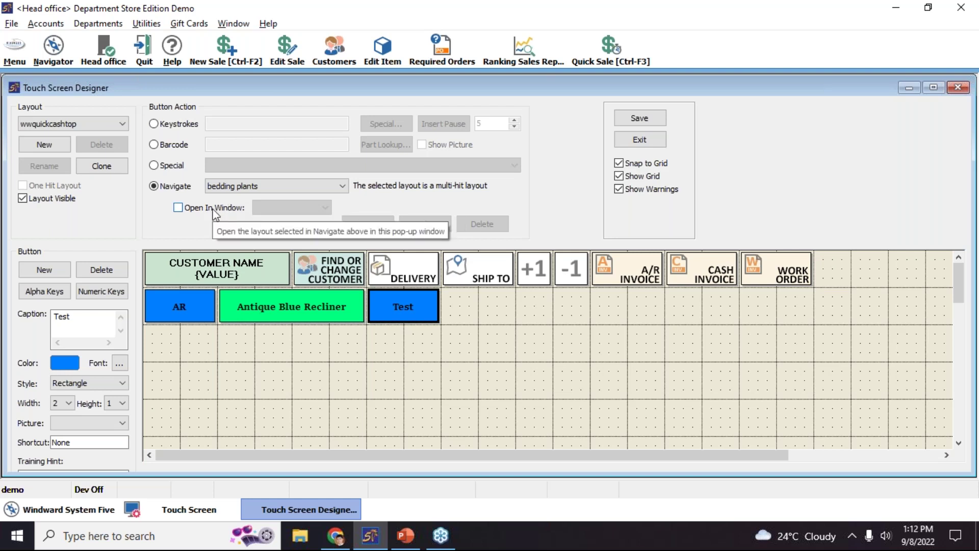
Make the Test button open its layout in a new pop-up window named testwindow.
click(214, 209)
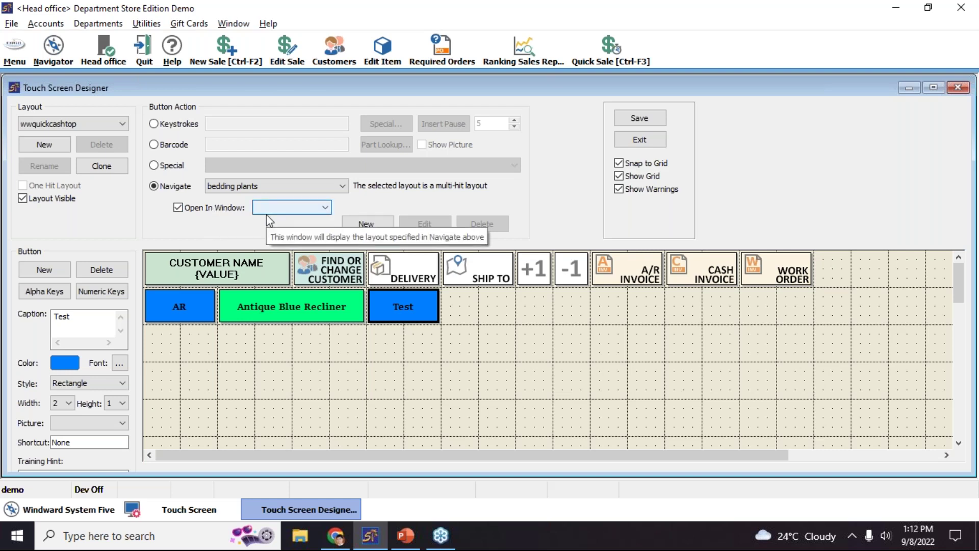
click(354, 225)
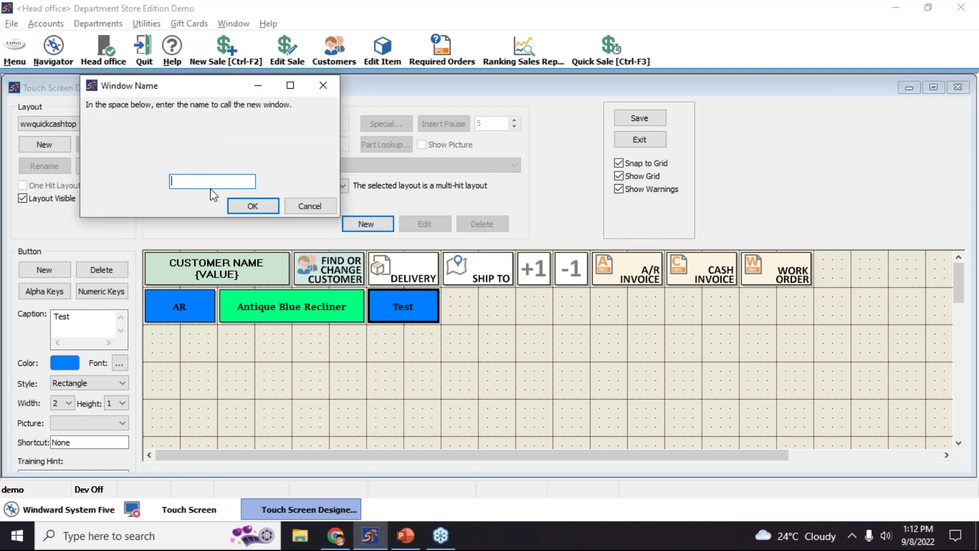
text(Testwindow)
click(253, 205)
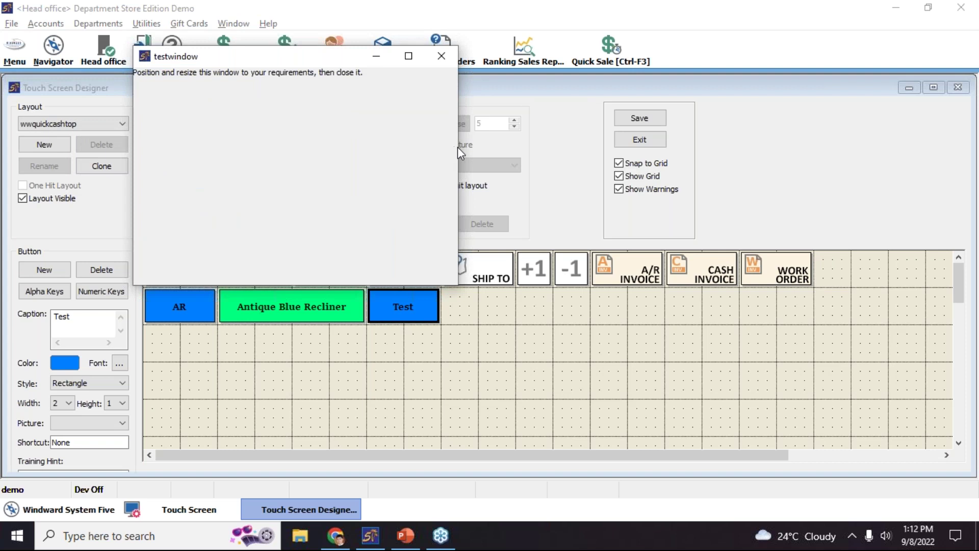
Enlarge and reposition the testwindow pop-up, close it, and save the layout.
drag(457, 147, 501, 150)
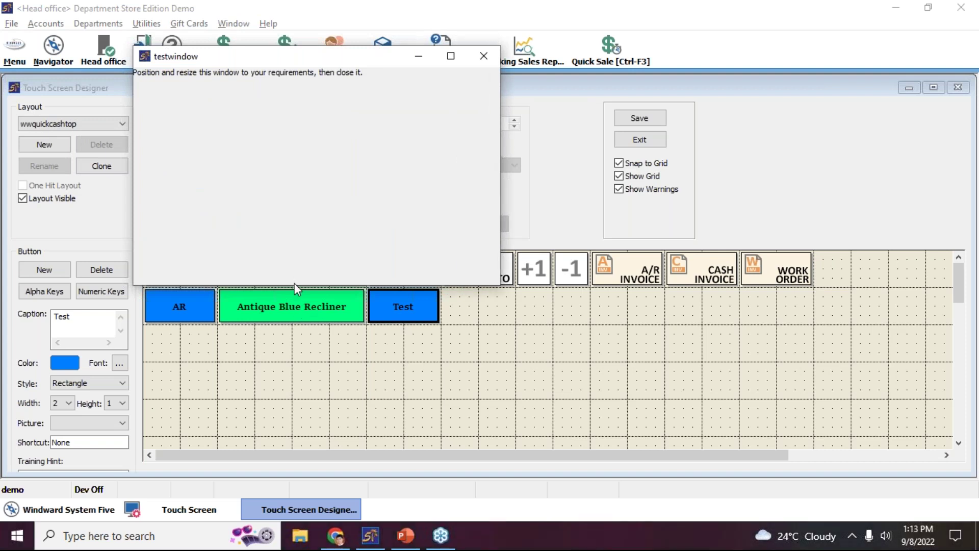
drag(295, 284, 293, 345)
drag(247, 57, 286, 40)
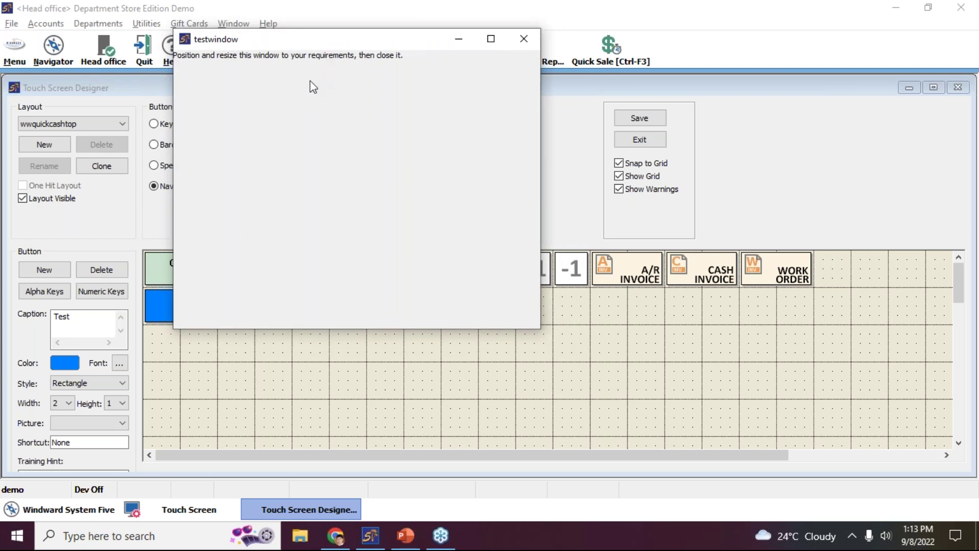
click(518, 46)
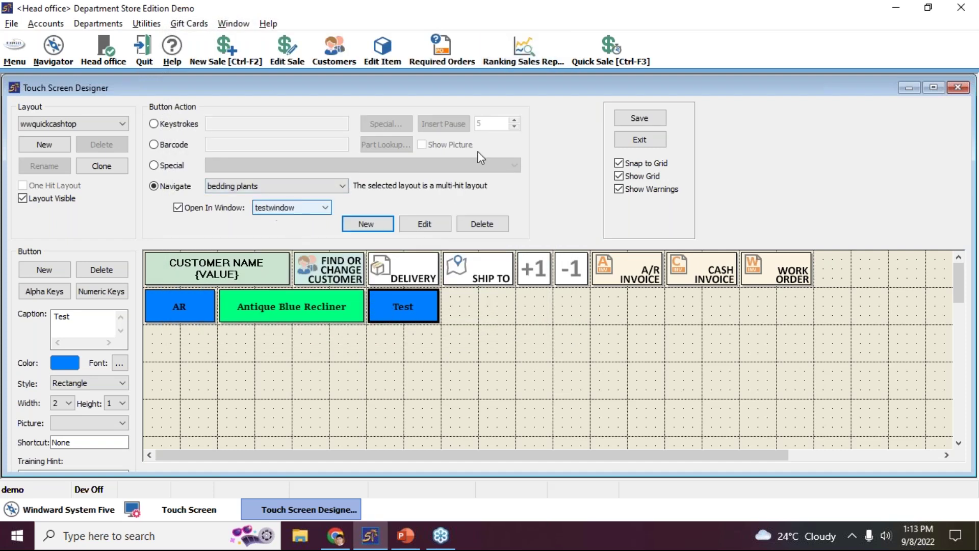
click(628, 123)
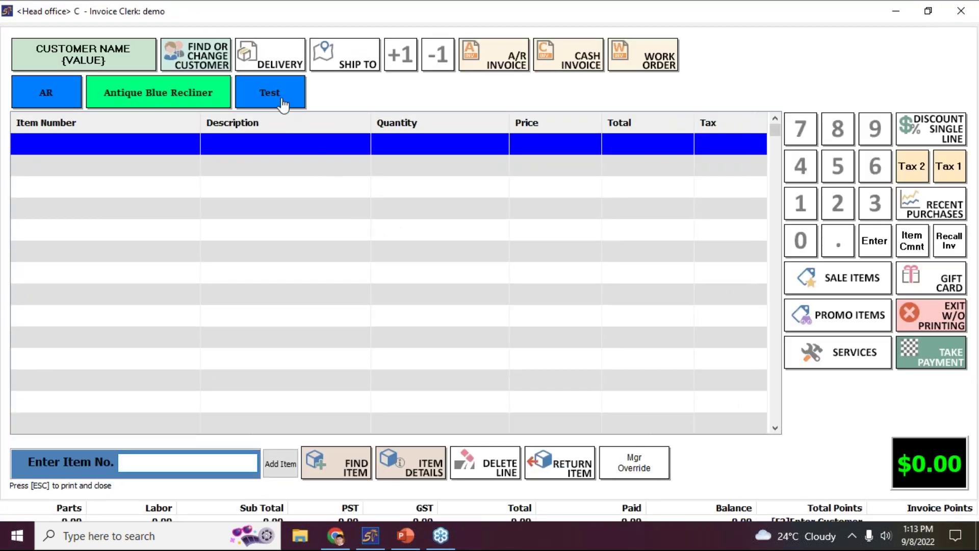
Test the Test button in a quick sale by adding the Long Jumper with Oversell, and close the pop-up window.
click(282, 102)
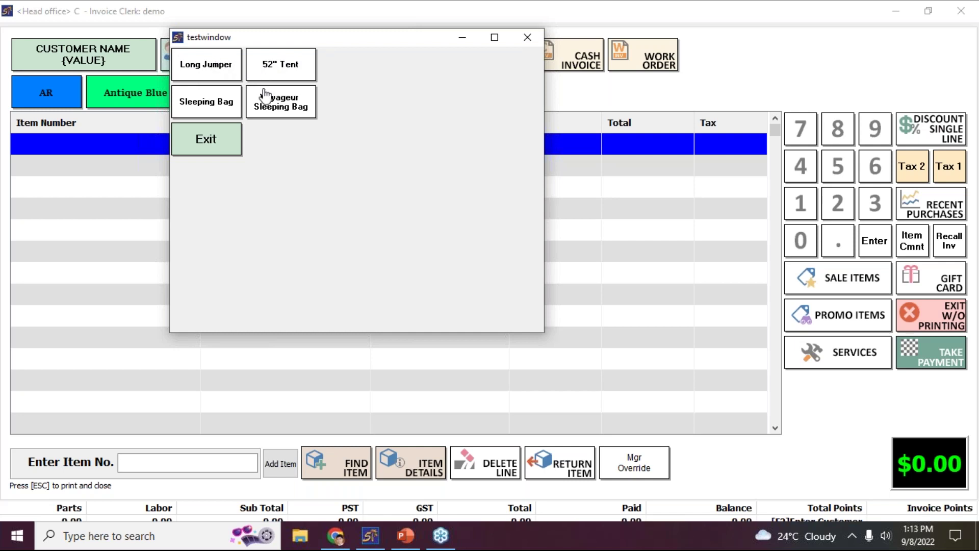
click(224, 76)
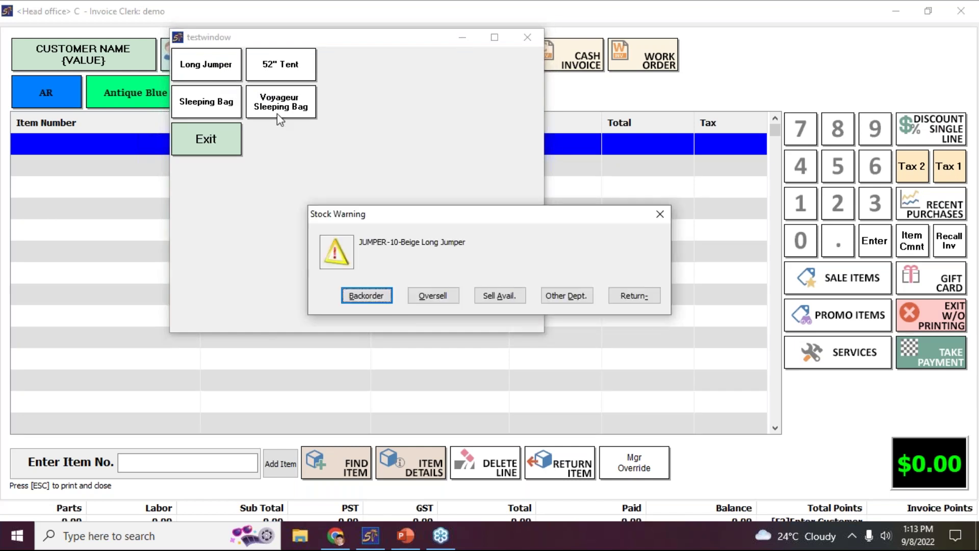
click(421, 301)
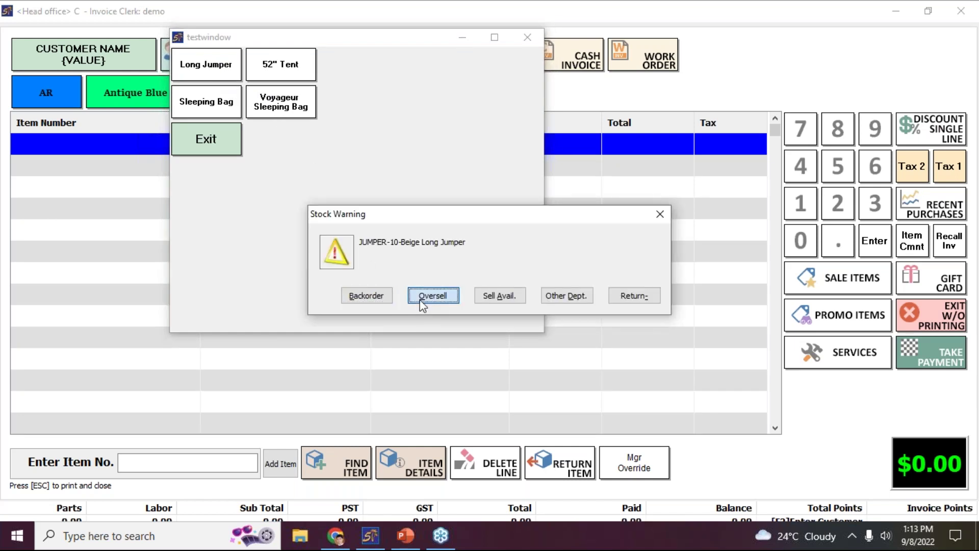
click(204, 148)
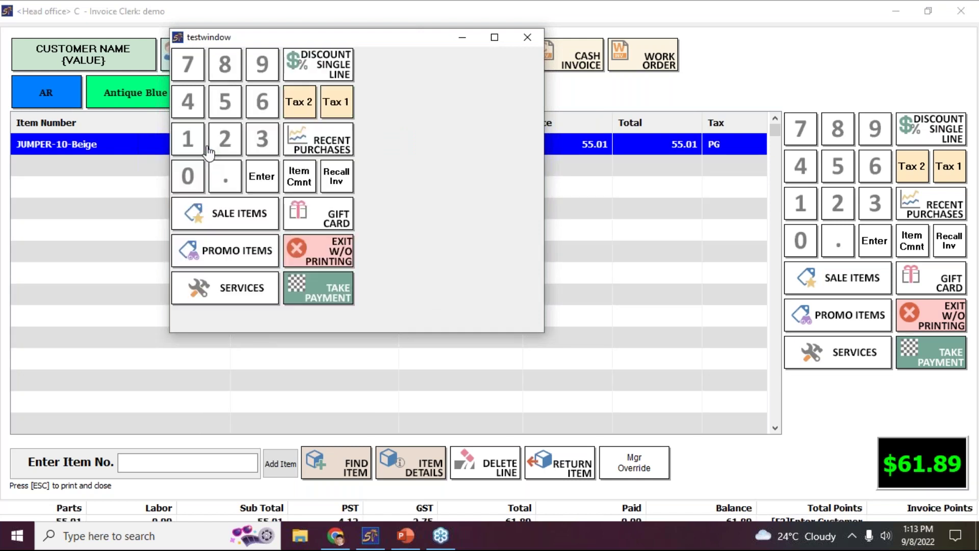
click(528, 36)
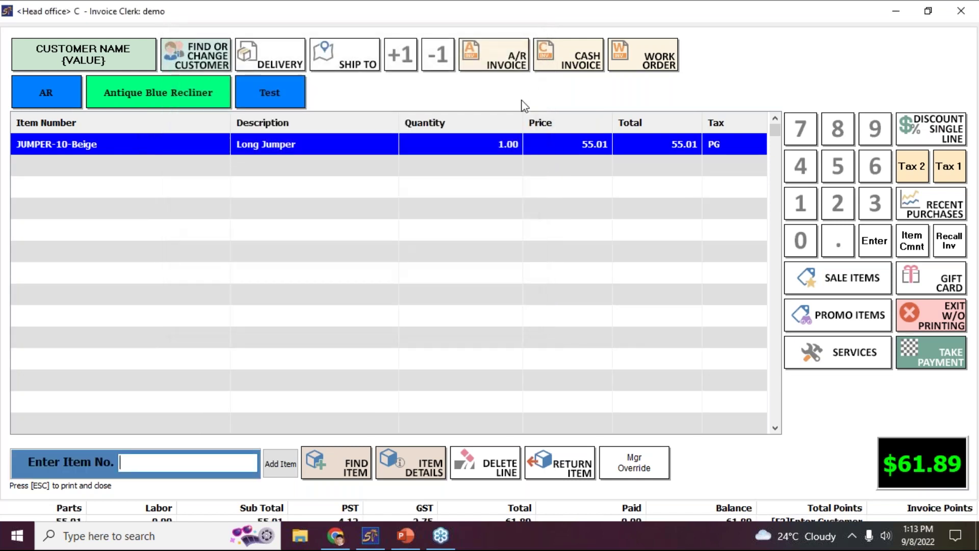
Close the quick sale with the Long Jumper without printing a form.
key(Escape)
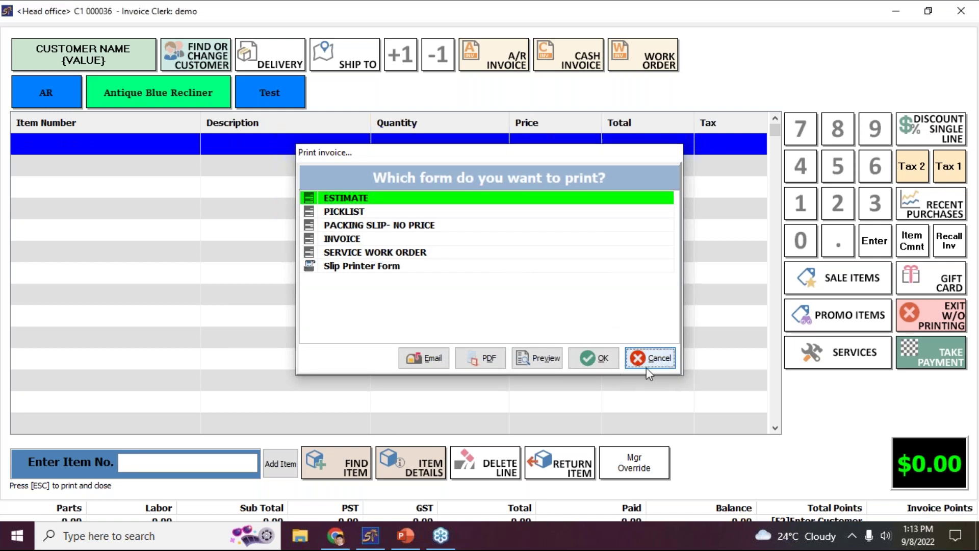
click(612, 366)
click(480, 309)
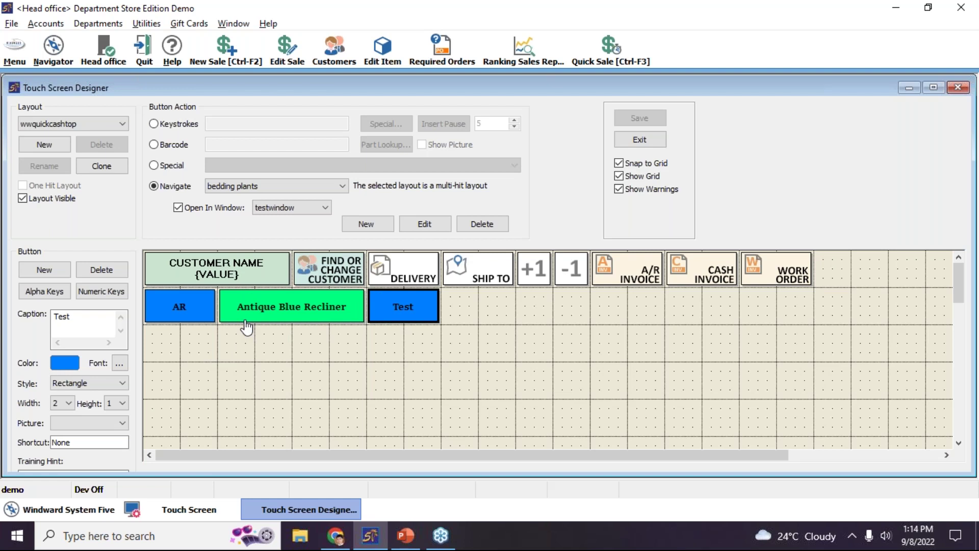
Move the Test button slightly away from the Antique Blue Recliner button and save the layout.
drag(422, 305, 448, 302)
click(635, 121)
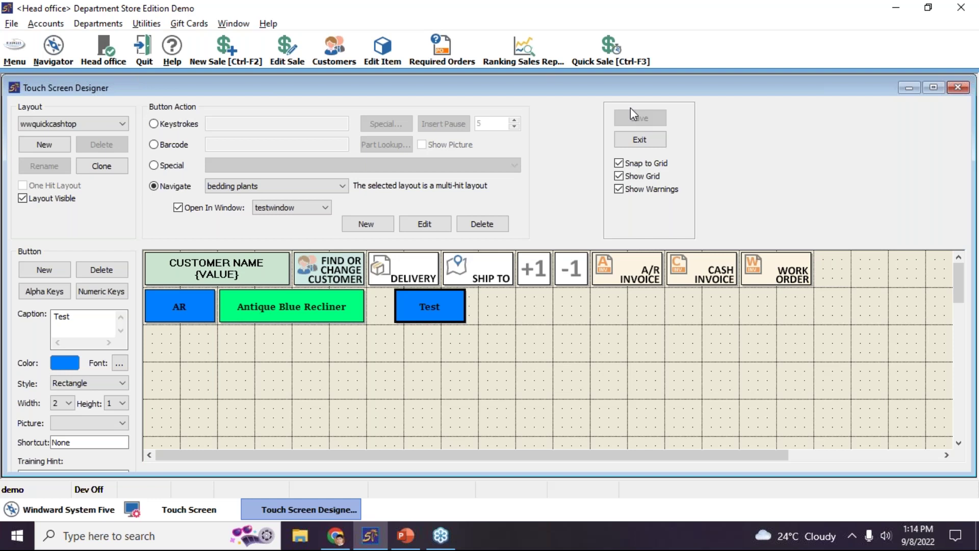
Switch to the PowerPoint presentation and show slide 4 with the quick cash layout names as a slide show.
click(406, 541)
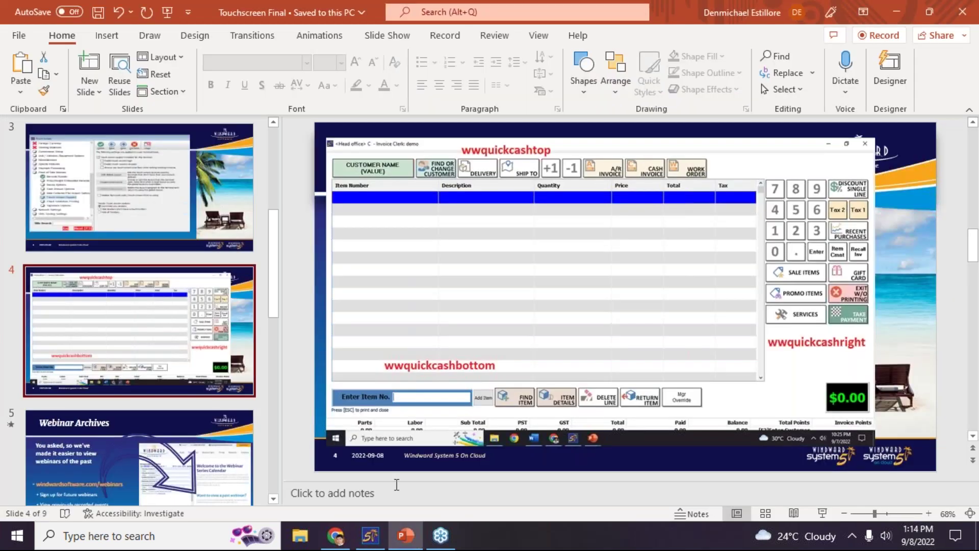
key(shift+F5)
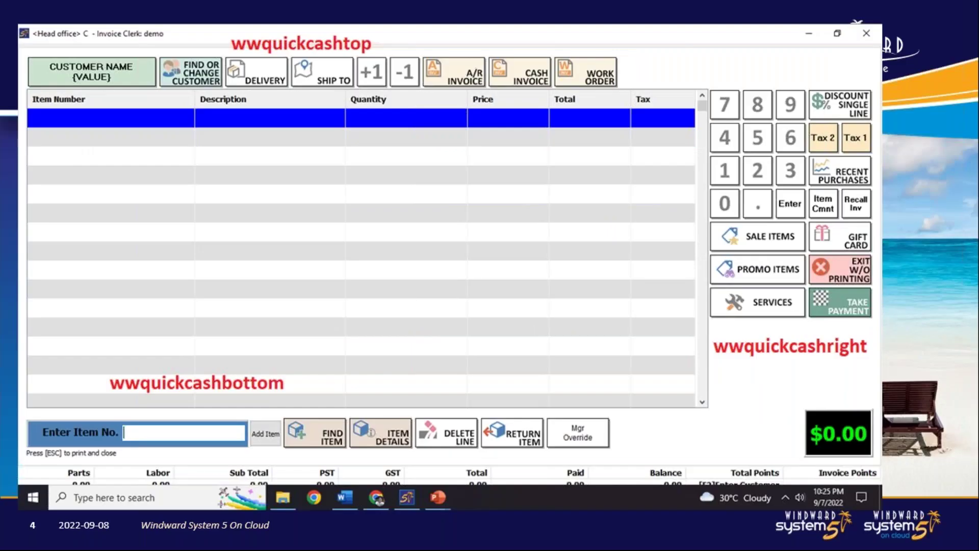
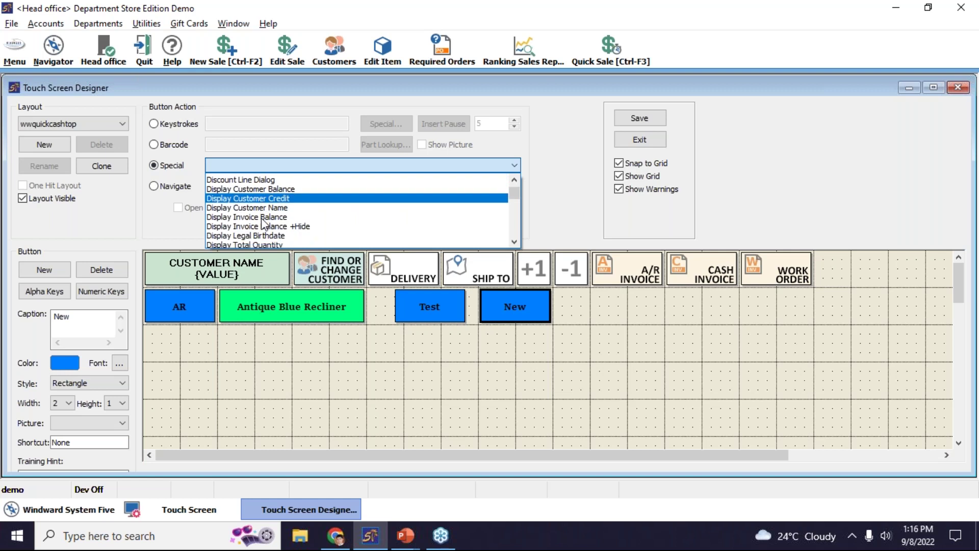
Examine the full list of special actions available for the new button, from display functions through the ACTION and MENU entries.
scroll(270, 231, down, 4)
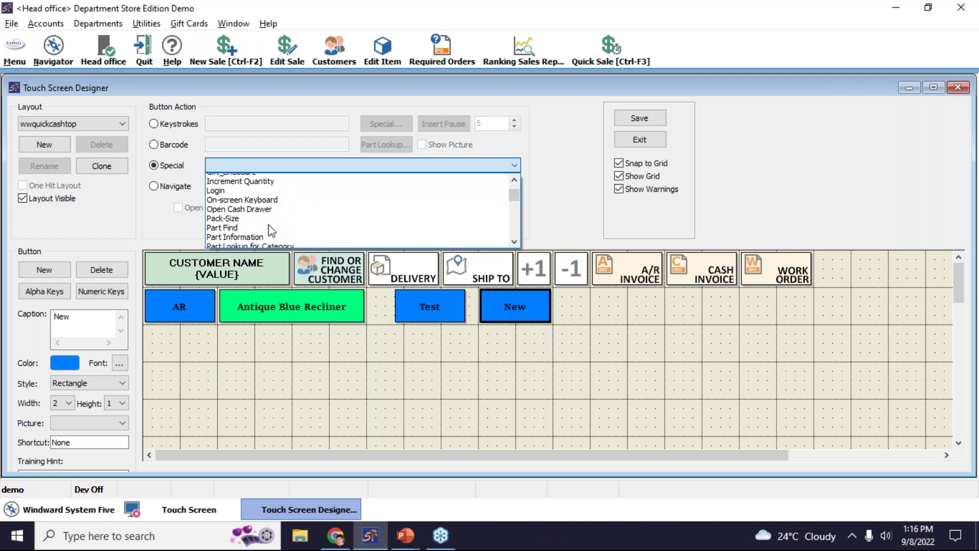
scroll(270, 230, down, 7)
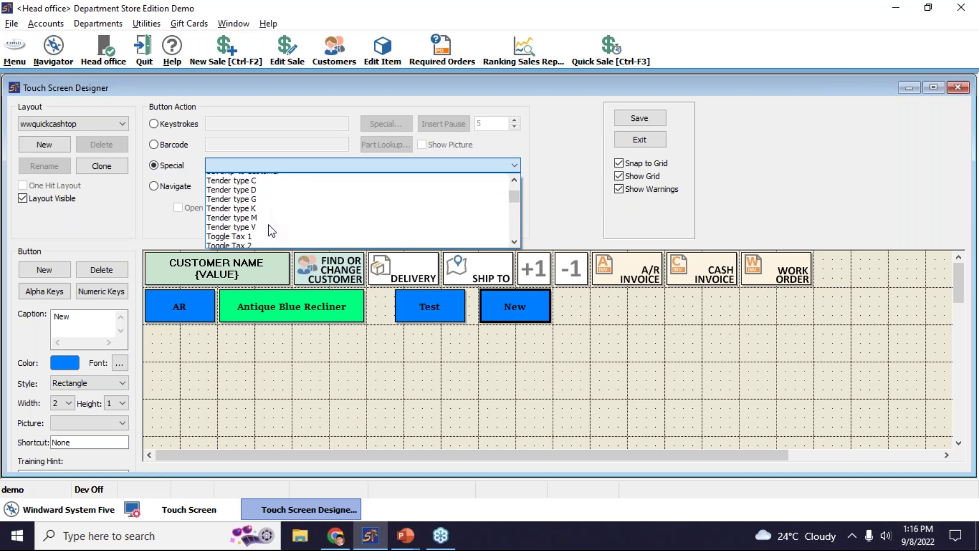
scroll(271, 231, down, 5)
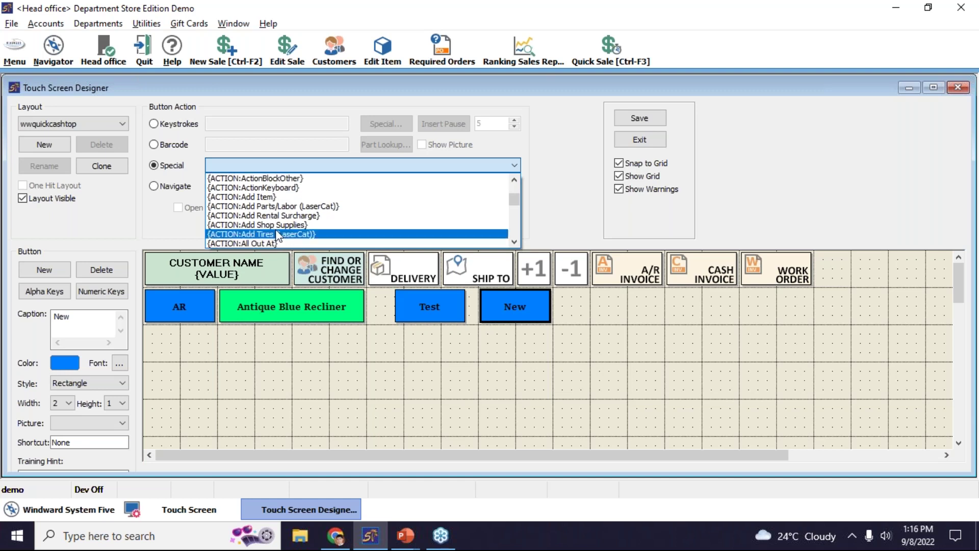
scroll(282, 231, down, 4)
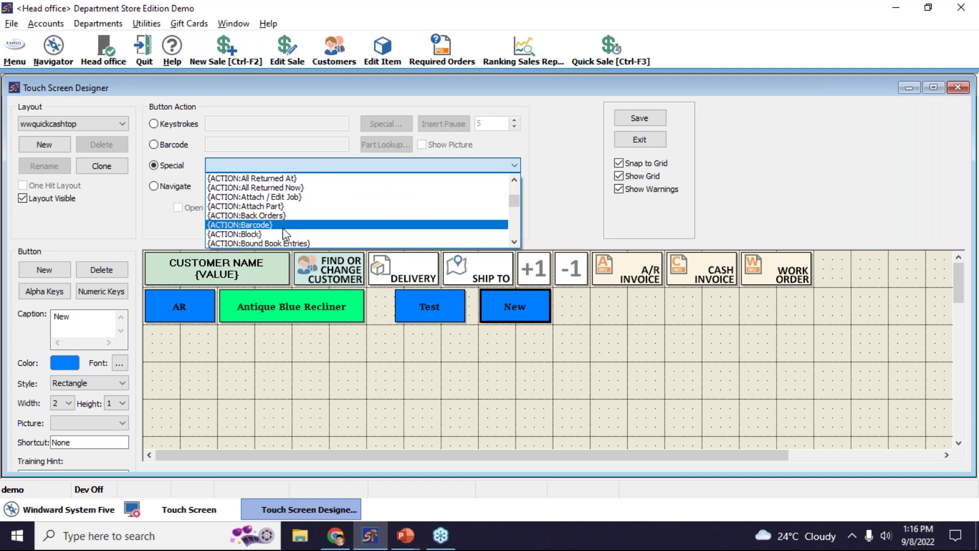
scroll(290, 235, down, 5)
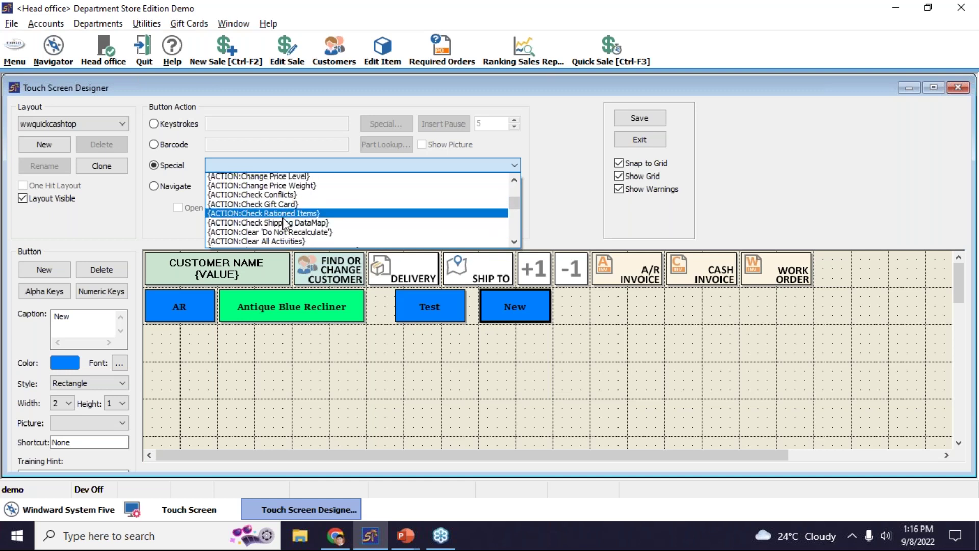
scroll(294, 235, down, 5)
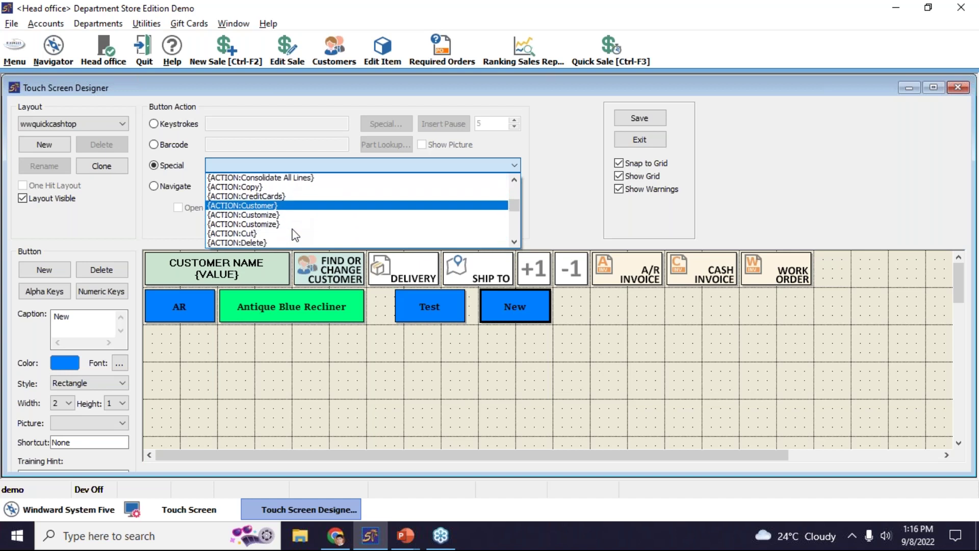
scroll(295, 234, down, 6)
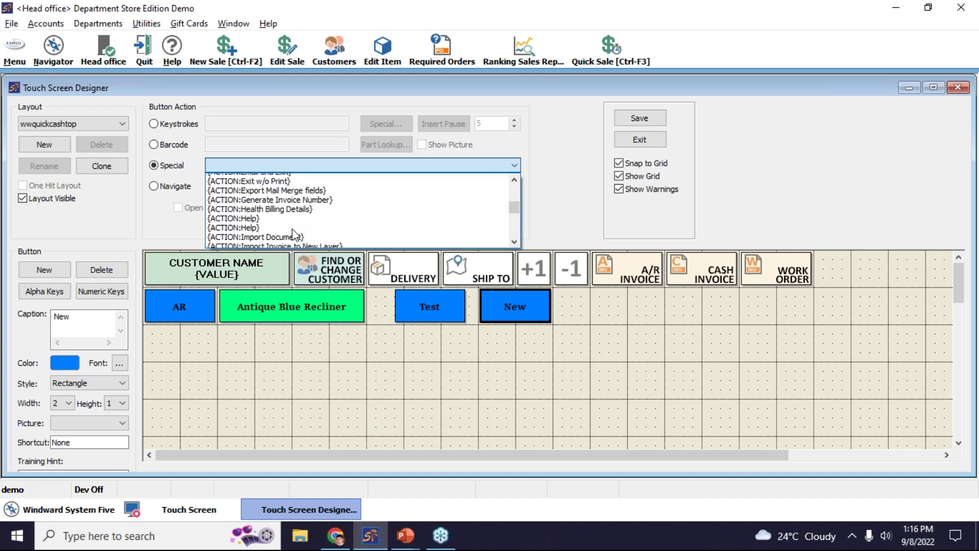
scroll(295, 234, down, 5)
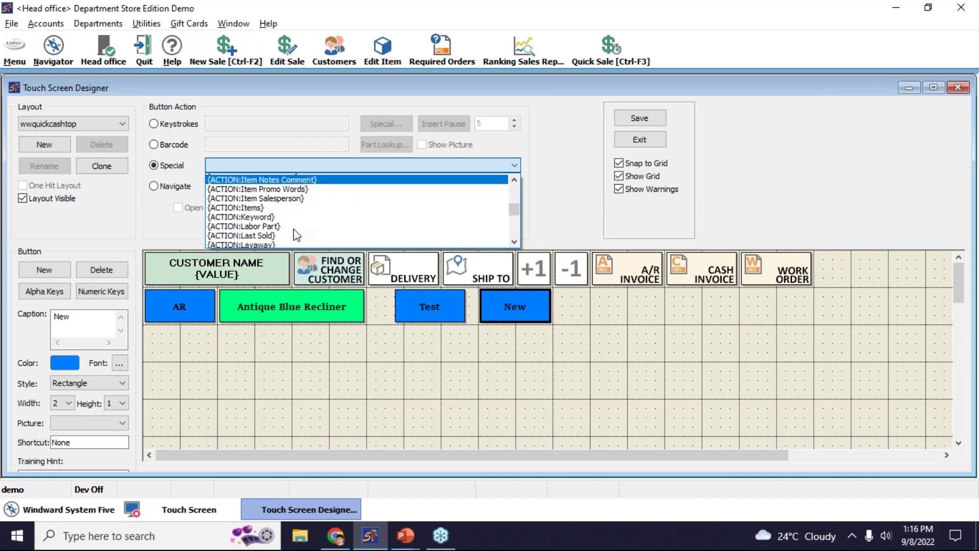
scroll(295, 234, down, 4)
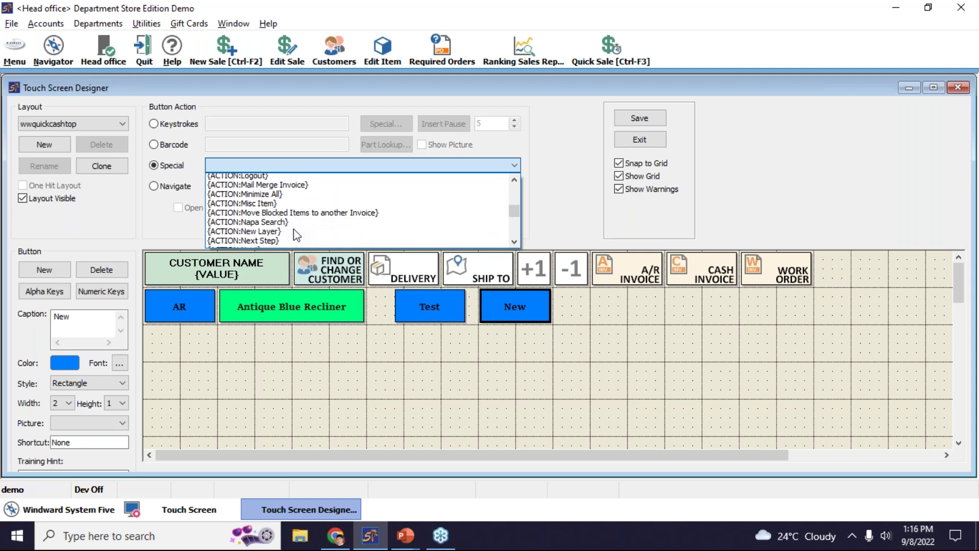
scroll(295, 236, down, 4)
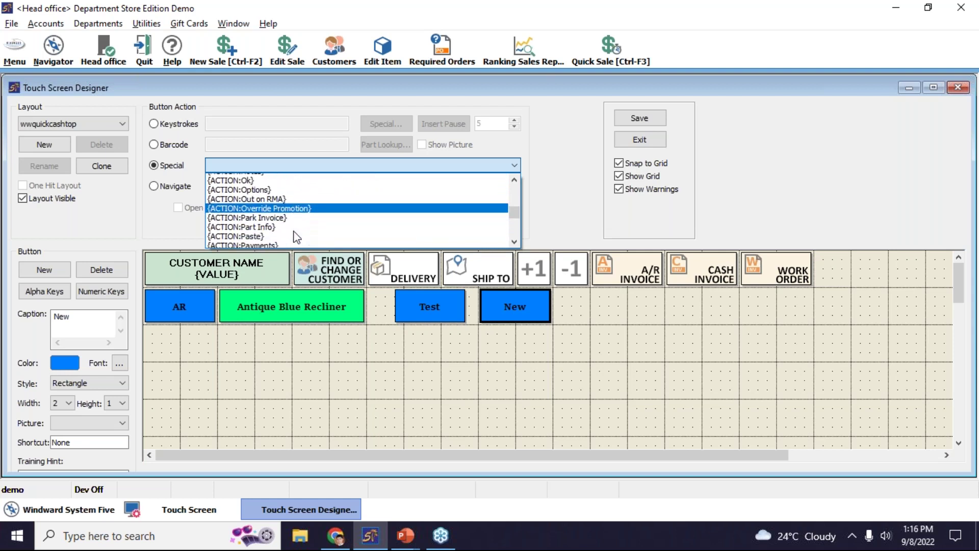
scroll(295, 236, down, 3)
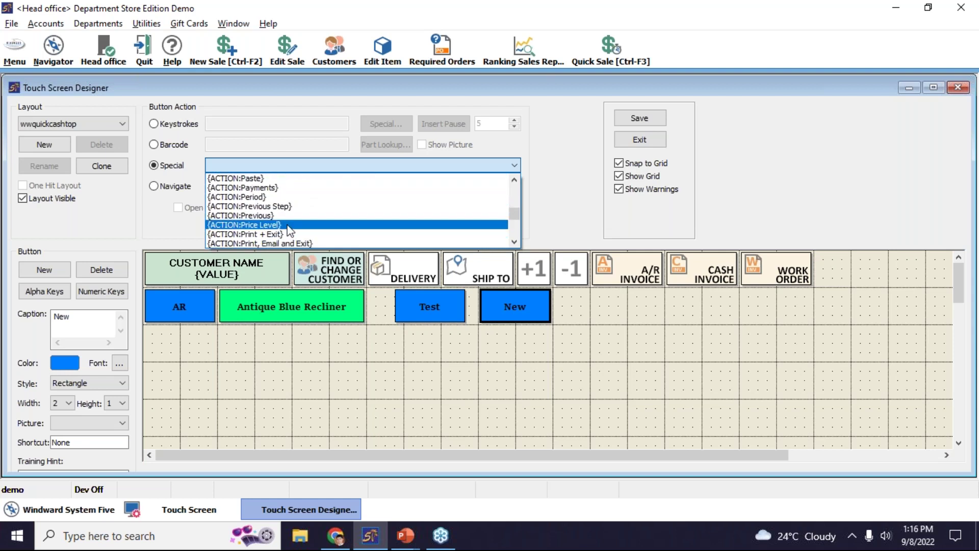
scroll(290, 231, down, 2)
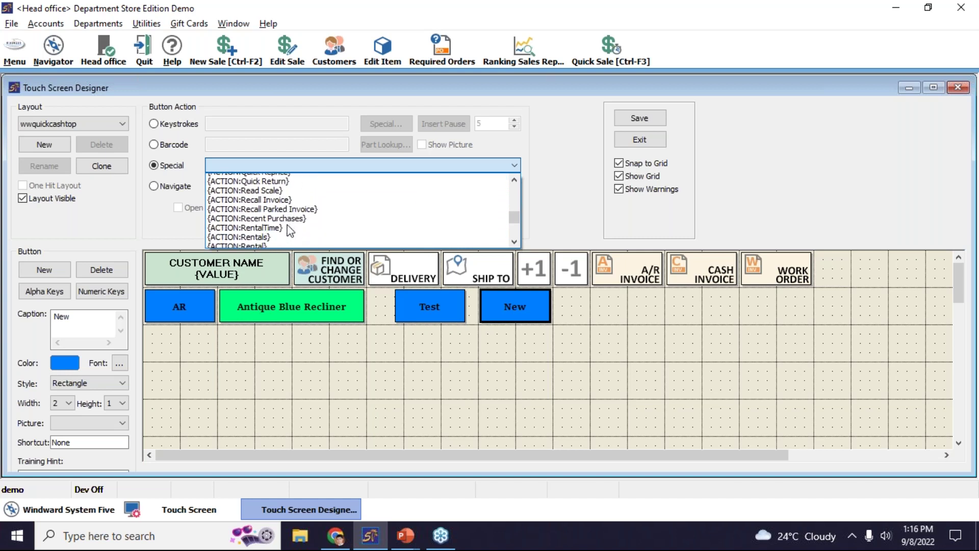
scroll(290, 229, down, 5)
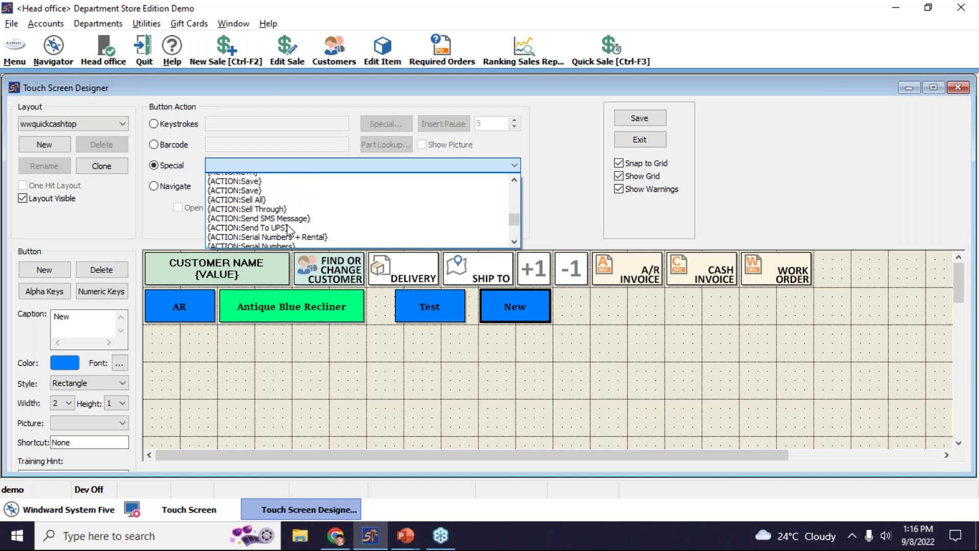
scroll(289, 229, down, 3)
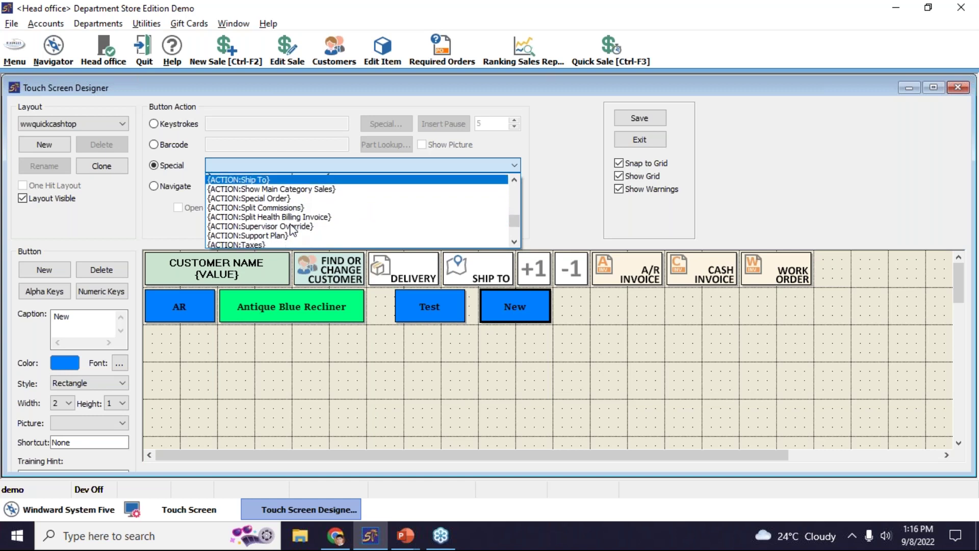
scroll(296, 231, down, 2)
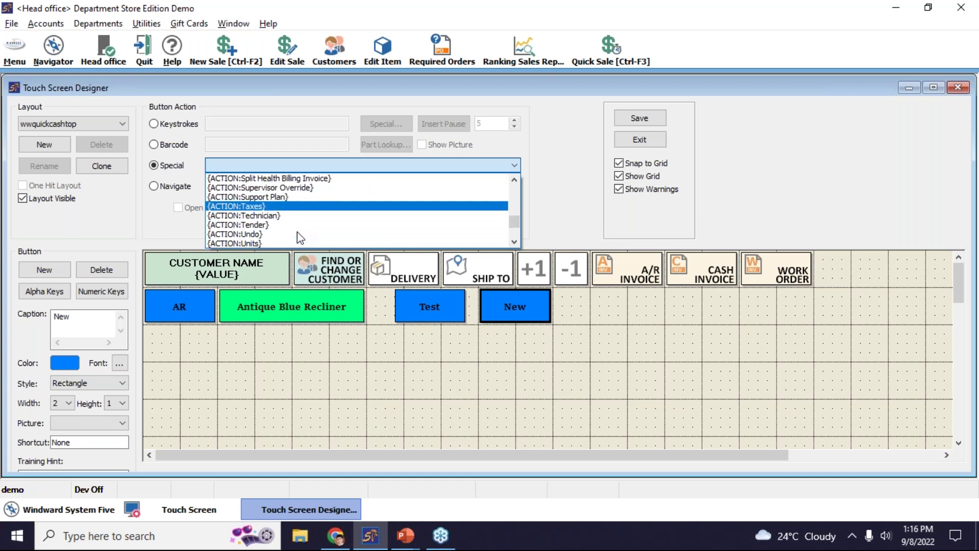
scroll(297, 235, down, 4)
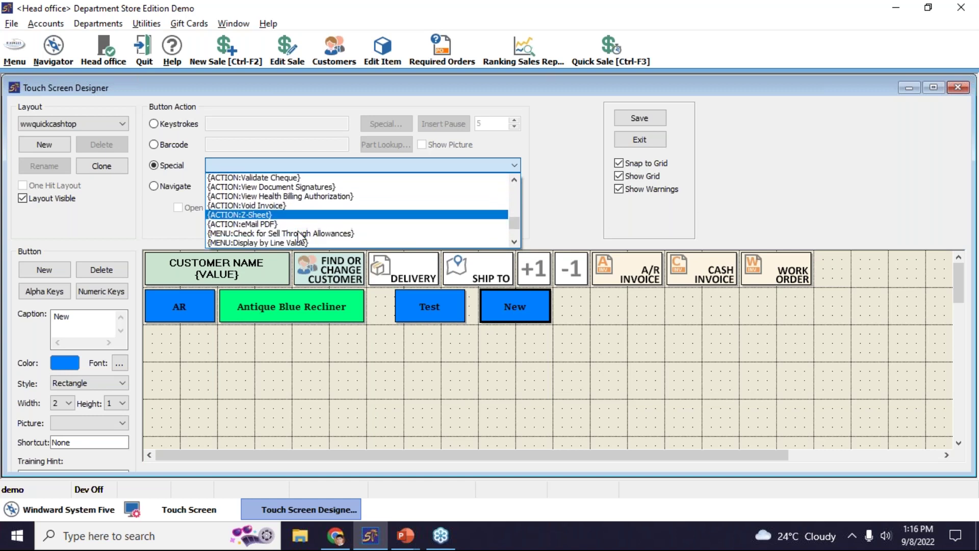
scroll(298, 230, down, 3)
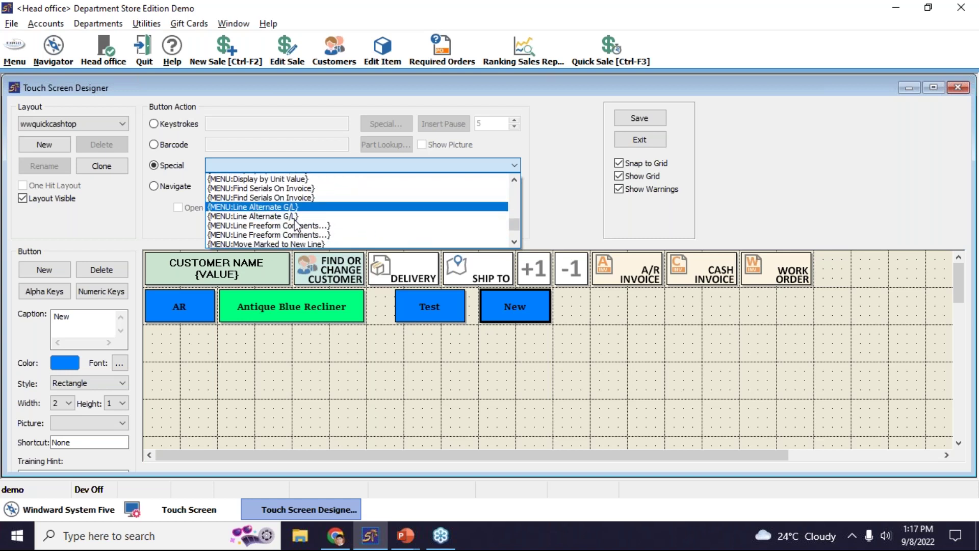
scroll(298, 229, down, 4)
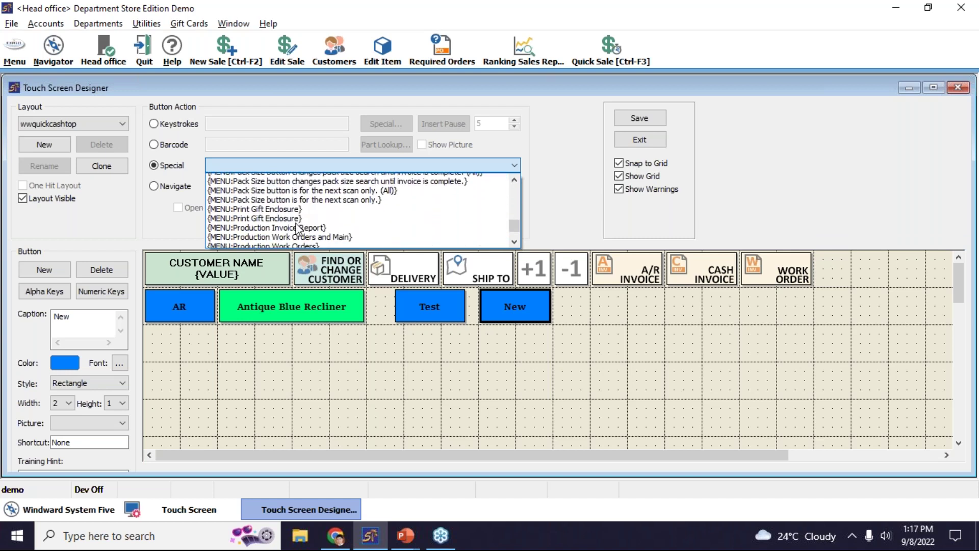
scroll(297, 228, down, 5)
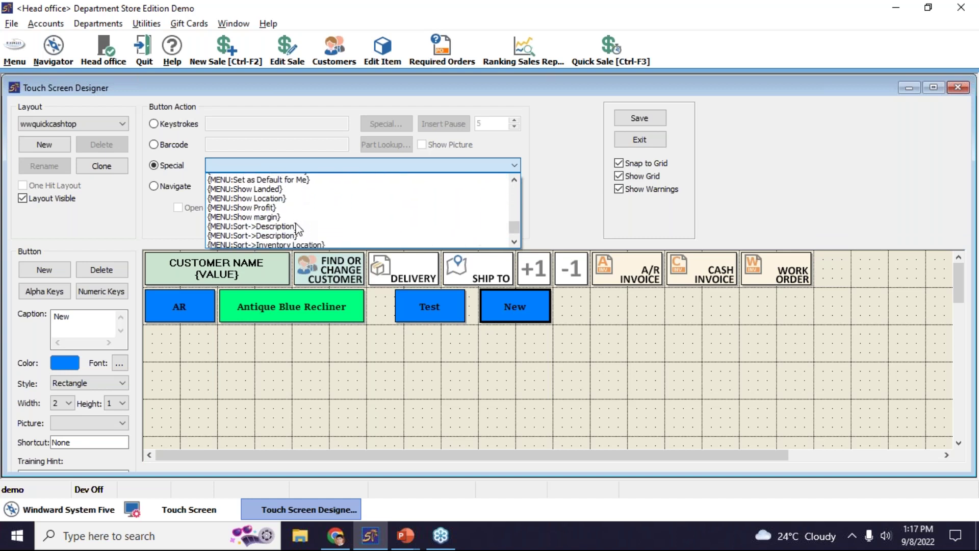
scroll(296, 230, down, 3)
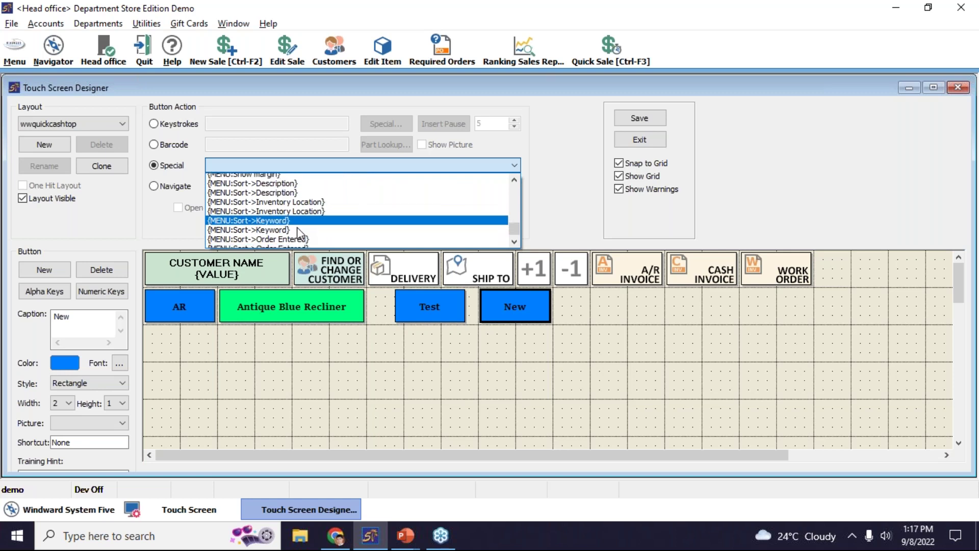
scroll(298, 232, down, 3)
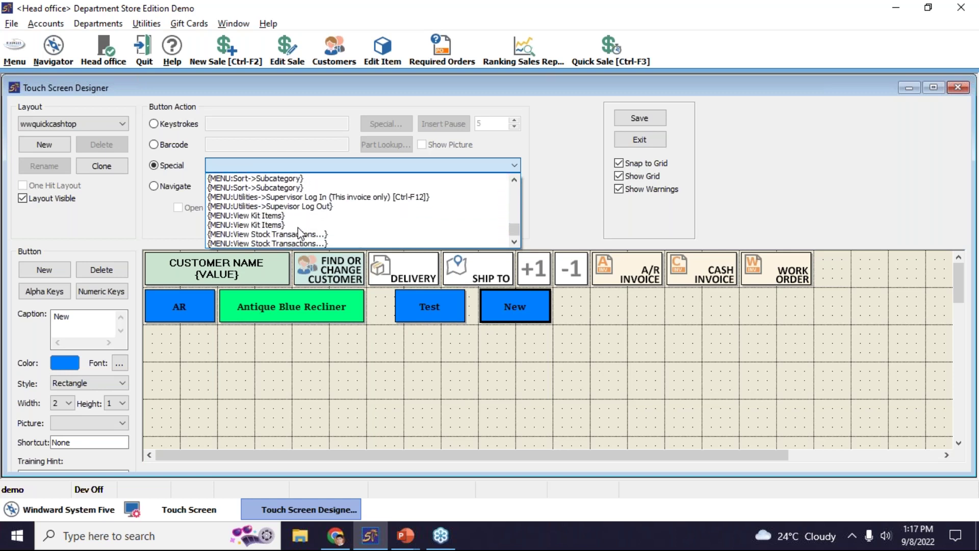
click(364, 359)
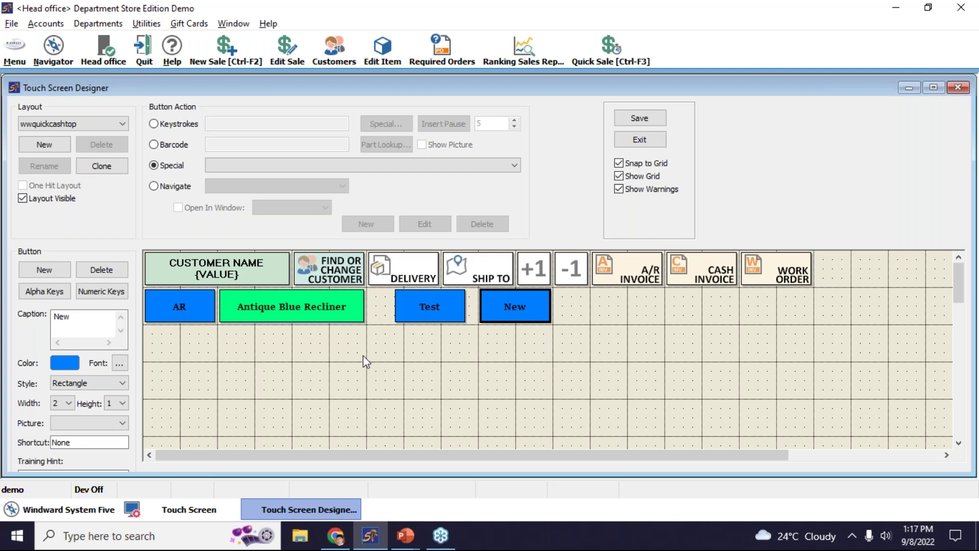
Assign the special action {ACTION:Change Customer} to the new button.
click(222, 164)
scroll(266, 199, down, 1)
scroll(280, 204, down, 2)
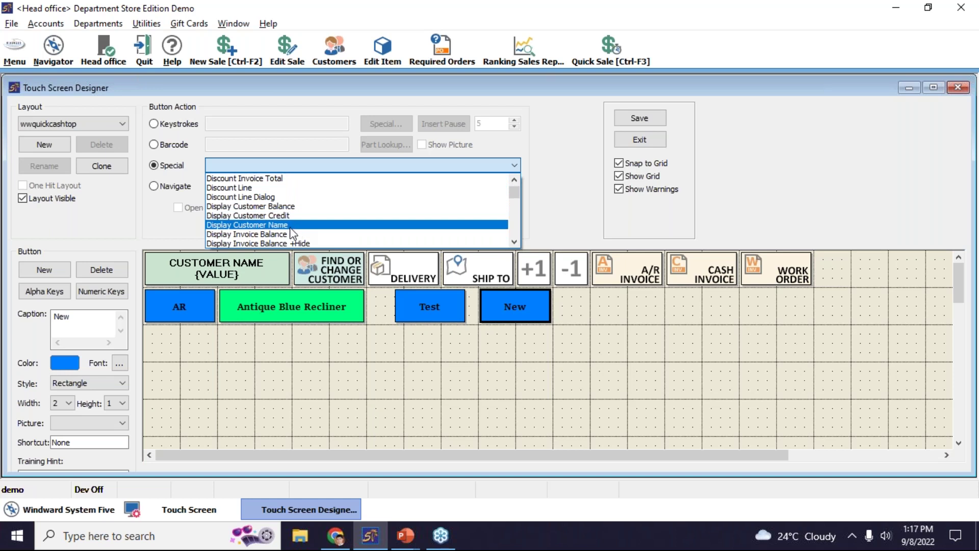
scroll(294, 232, down, 2)
scroll(290, 230, down, 2)
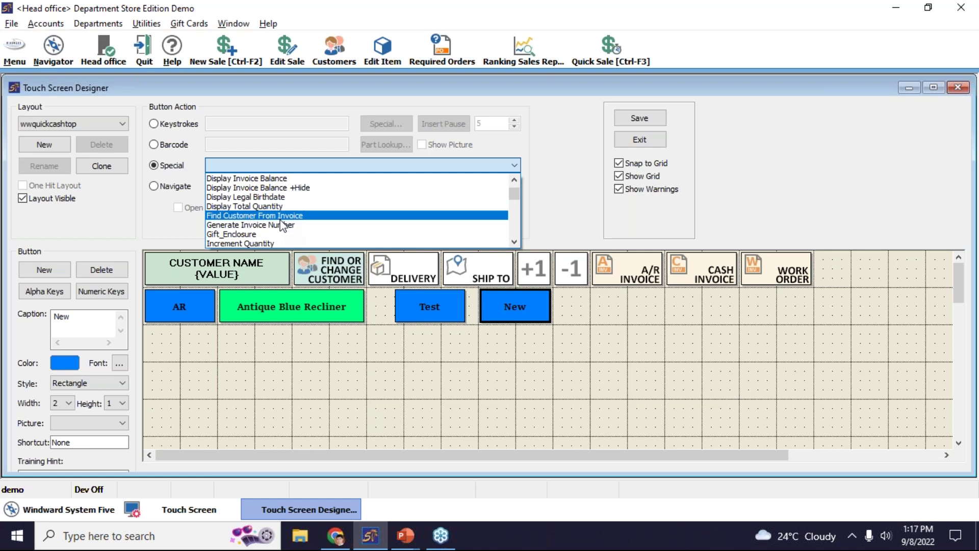
scroll(286, 224, down, 1)
scroll(280, 217, down, 1)
scroll(278, 211, down, 3)
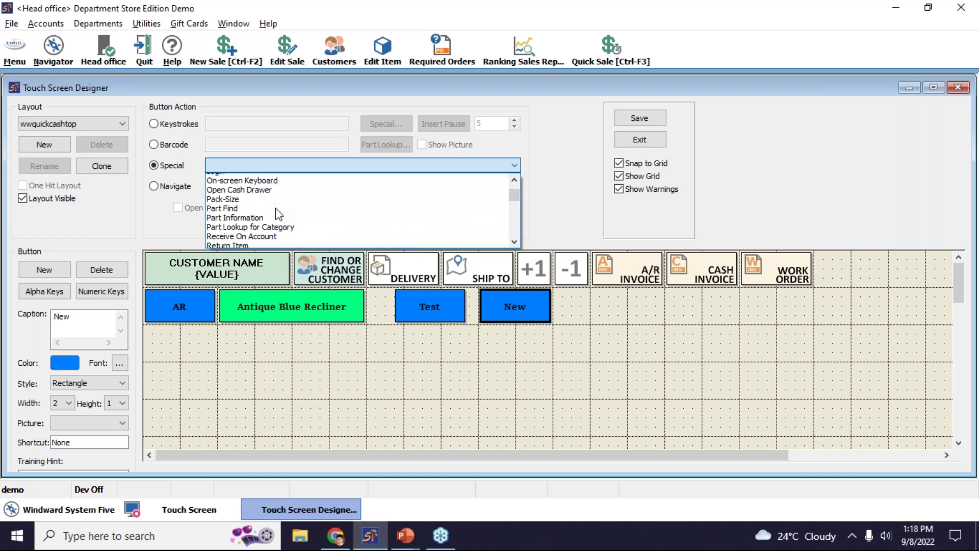
scroll(280, 216, down, 7)
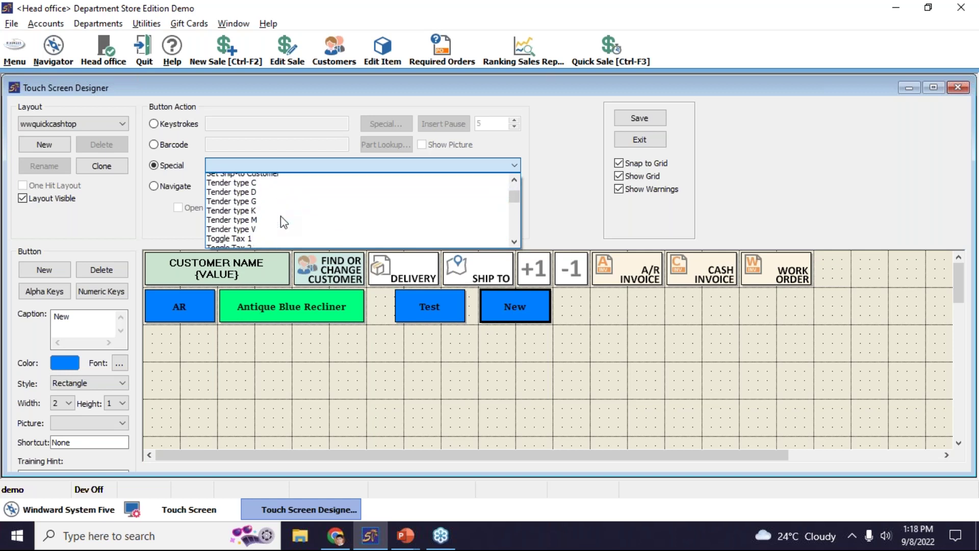
scroll(281, 219, down, 5)
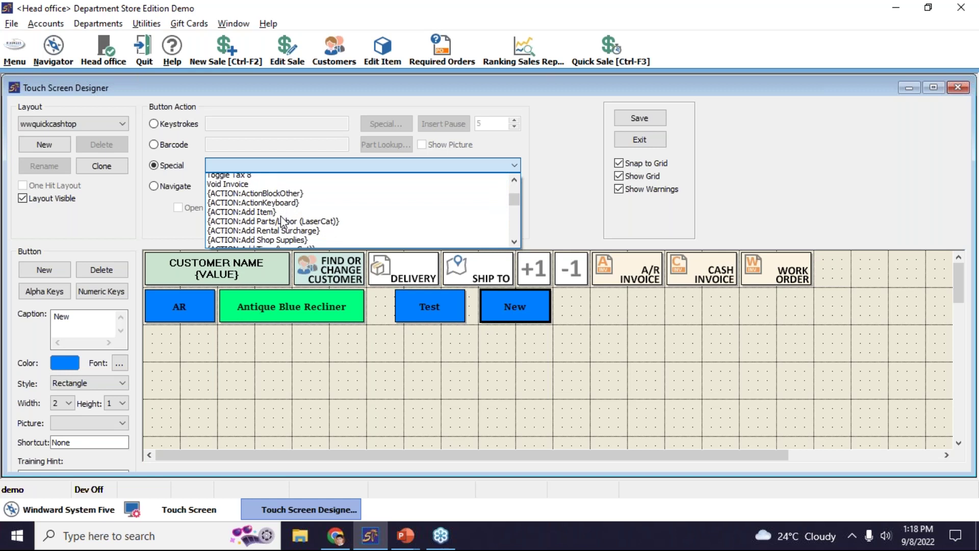
scroll(289, 216, down, 4)
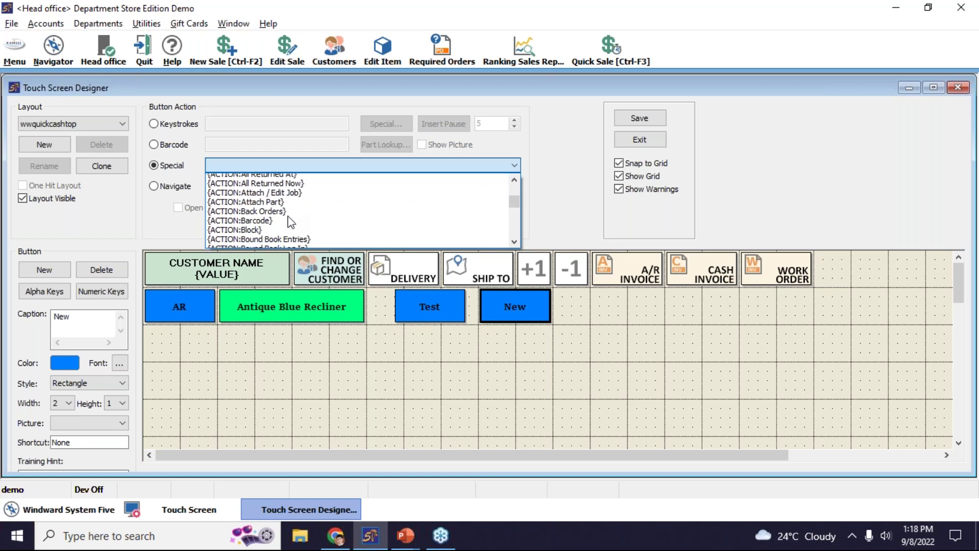
scroll(291, 219, down, 1)
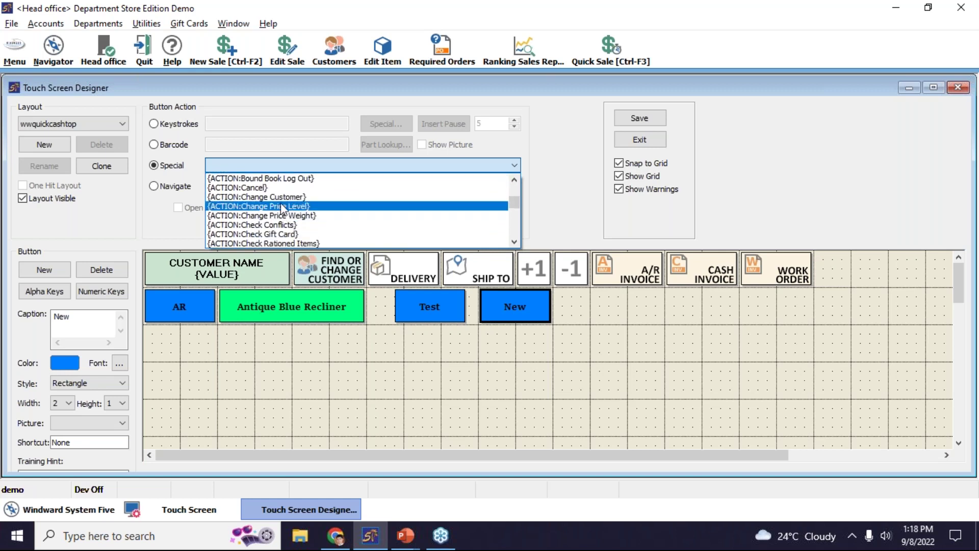
click(283, 197)
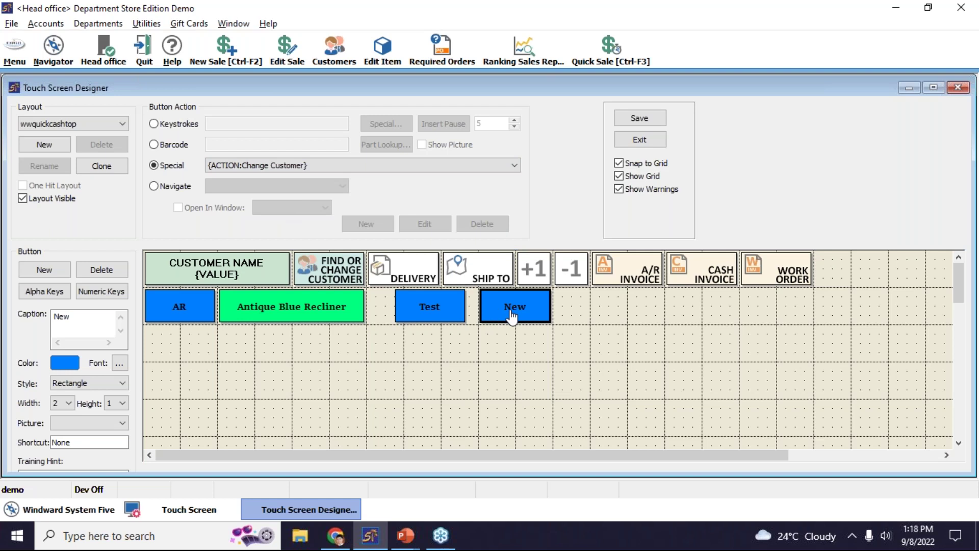
Caption the new button "Change Customer" and set its width to 4.
drag(75, 319, 23, 323)
text(Change Cust)
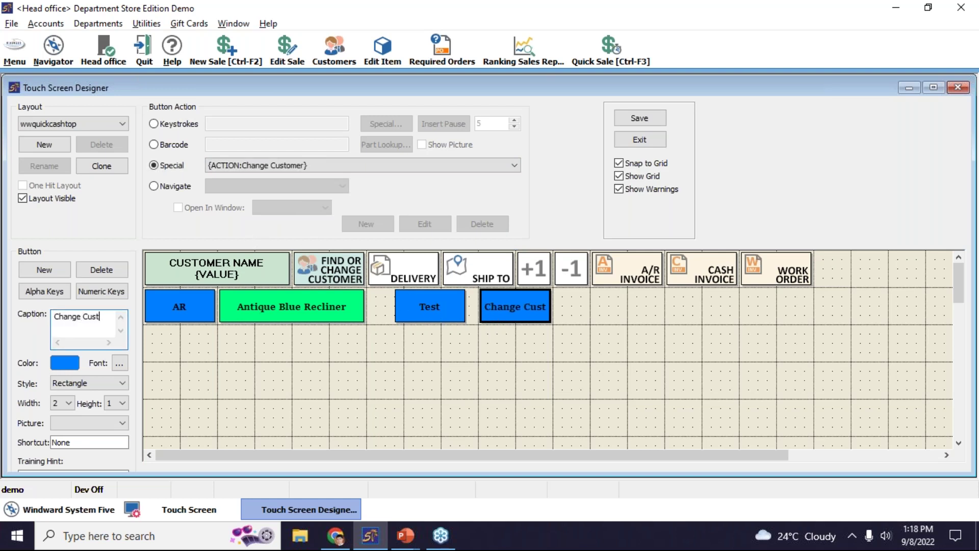
text(omer)
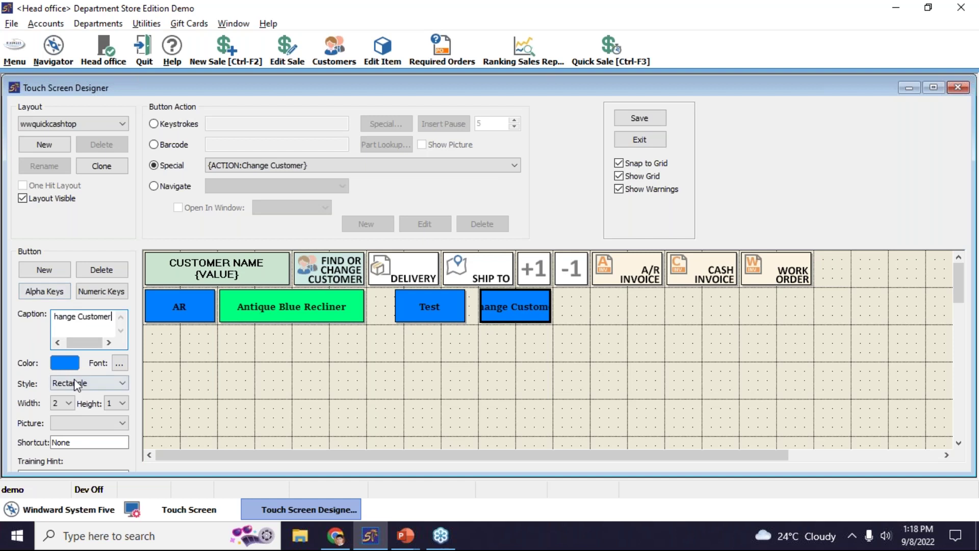
click(62, 404)
click(59, 442)
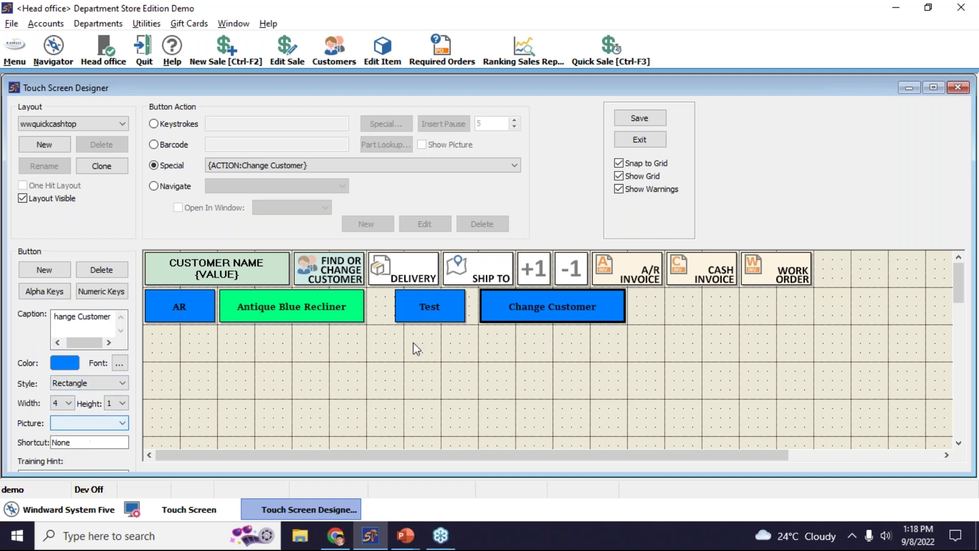
Move the Test and Change Customer buttons closer to the Antique Blue Recliner button and save the layout.
click(439, 323)
drag(439, 322, 418, 319)
drag(519, 304, 495, 302)
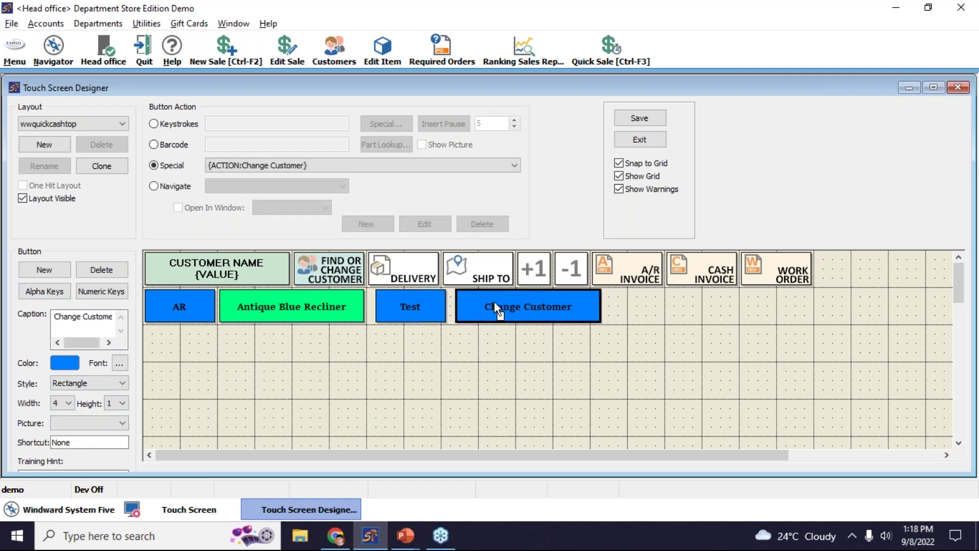
click(632, 120)
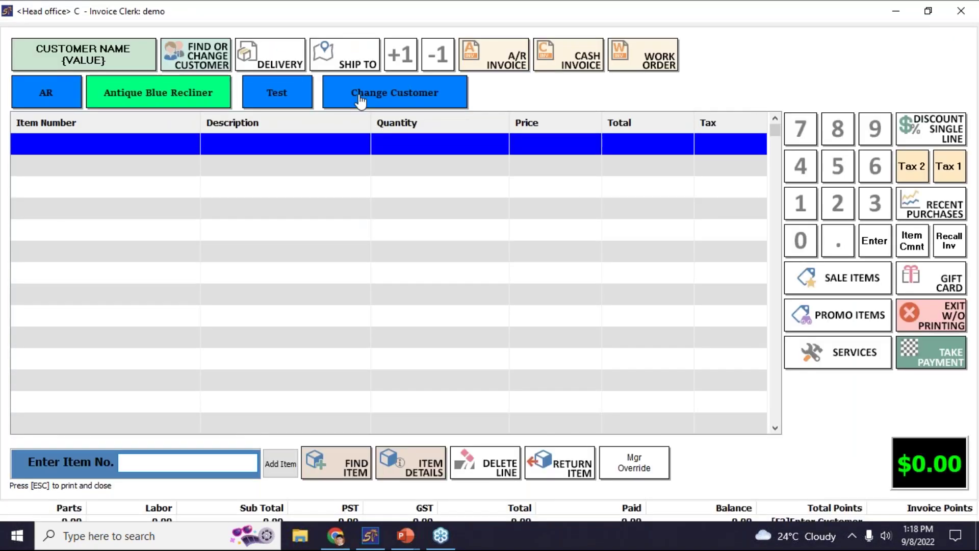
Test the Change Customer button on the sales touch screen, dismiss the customer search and cancel the empty invoice.
click(265, 96)
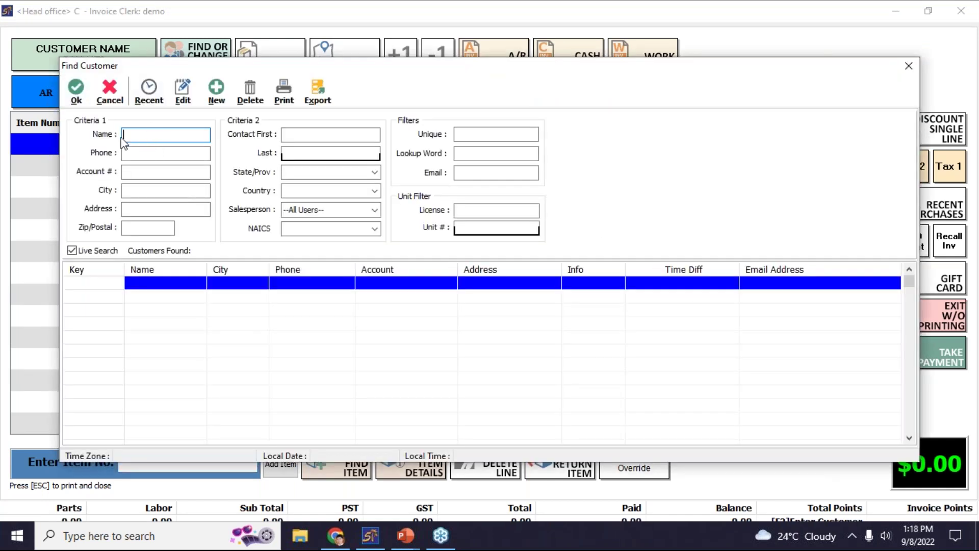
click(108, 97)
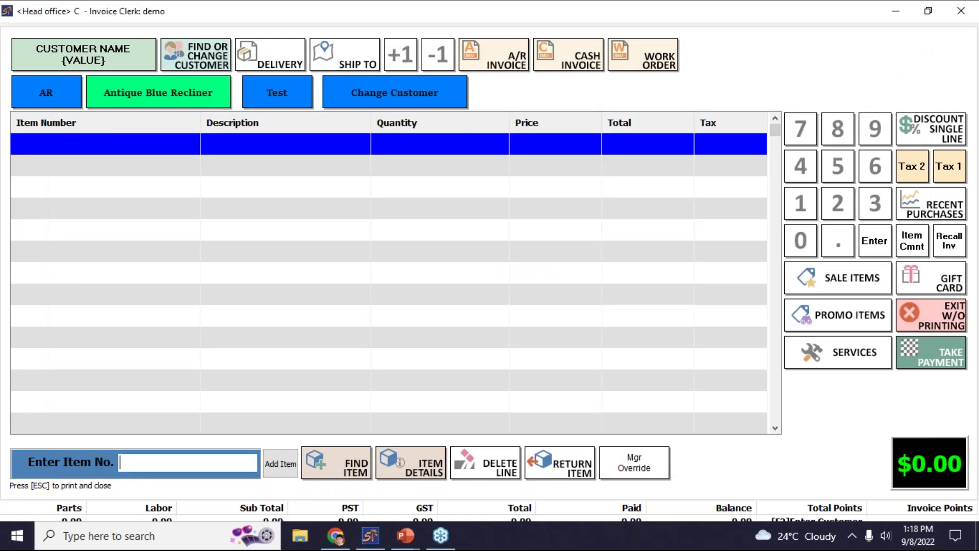
key(Escape)
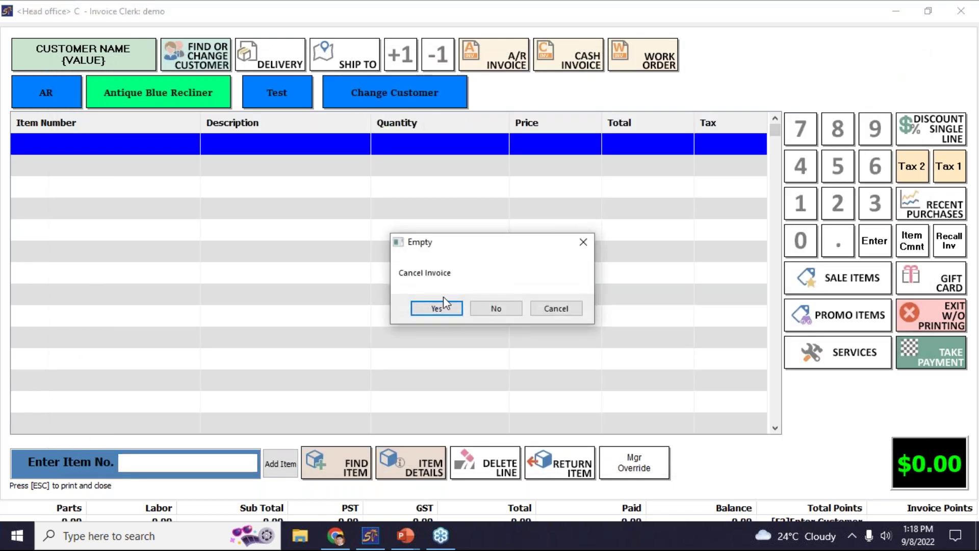
click(443, 307)
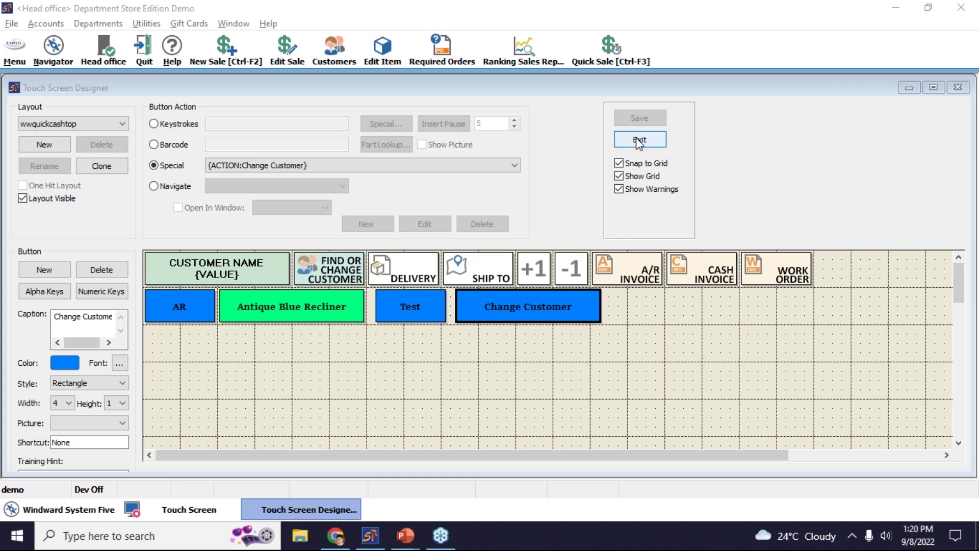
Exit the Touch Screen Designer, reopen the global layout for editing and check the list of existing layouts.
click(655, 140)
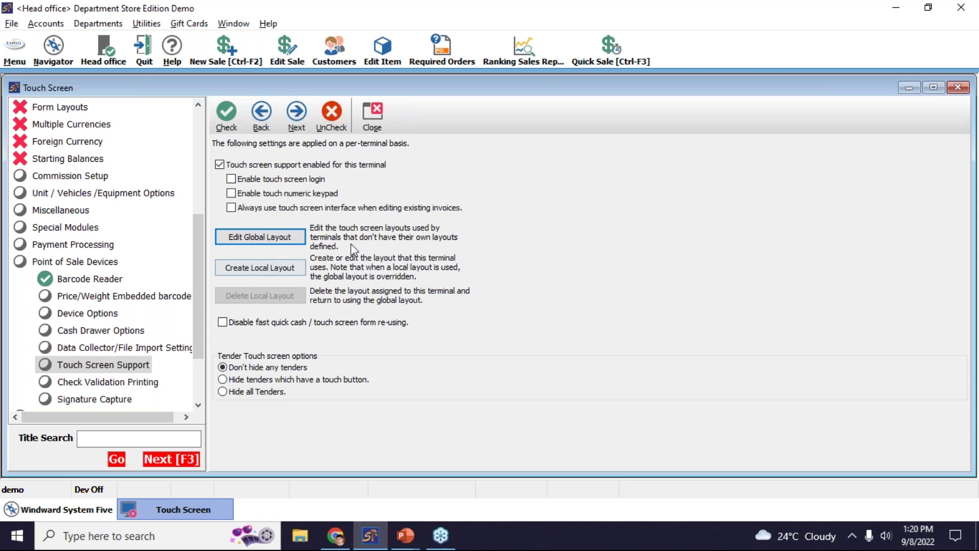
click(289, 233)
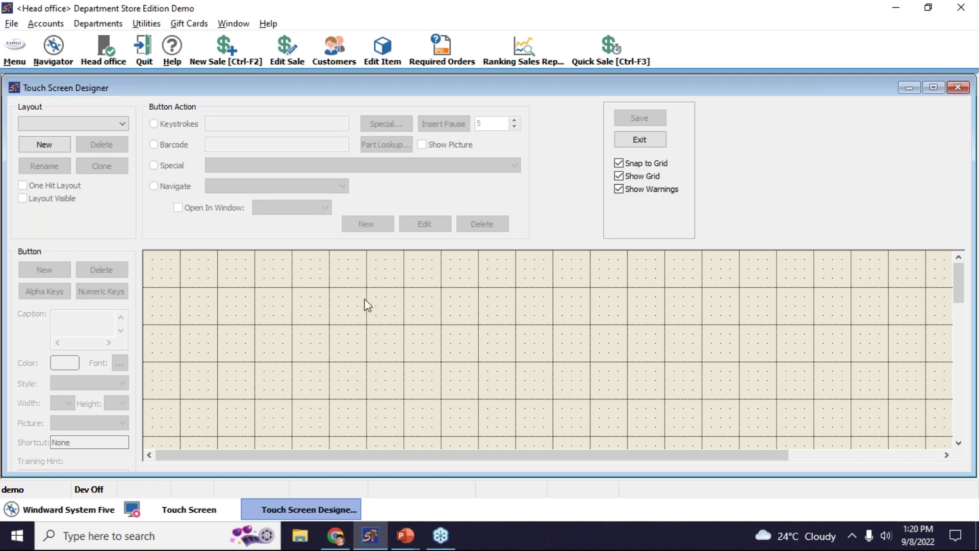
click(111, 126)
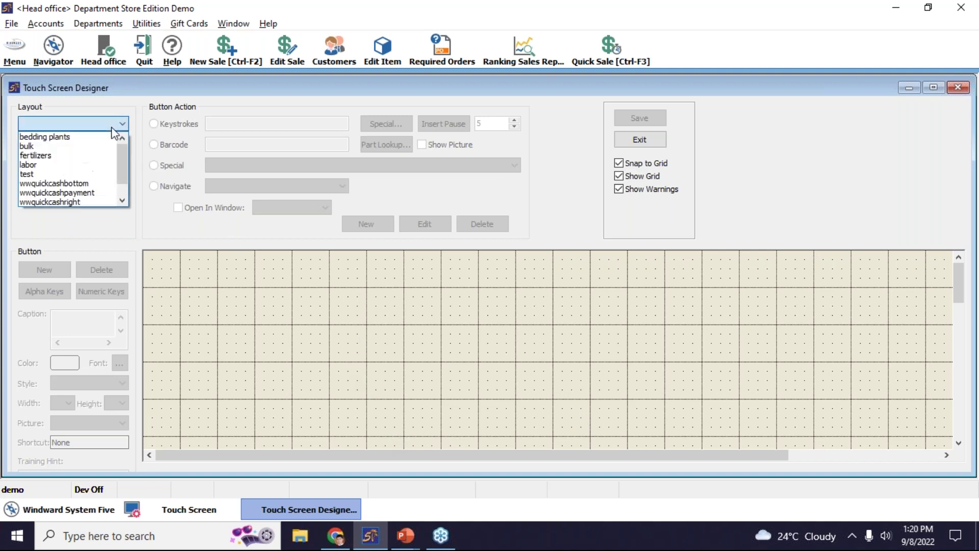
key(Escape)
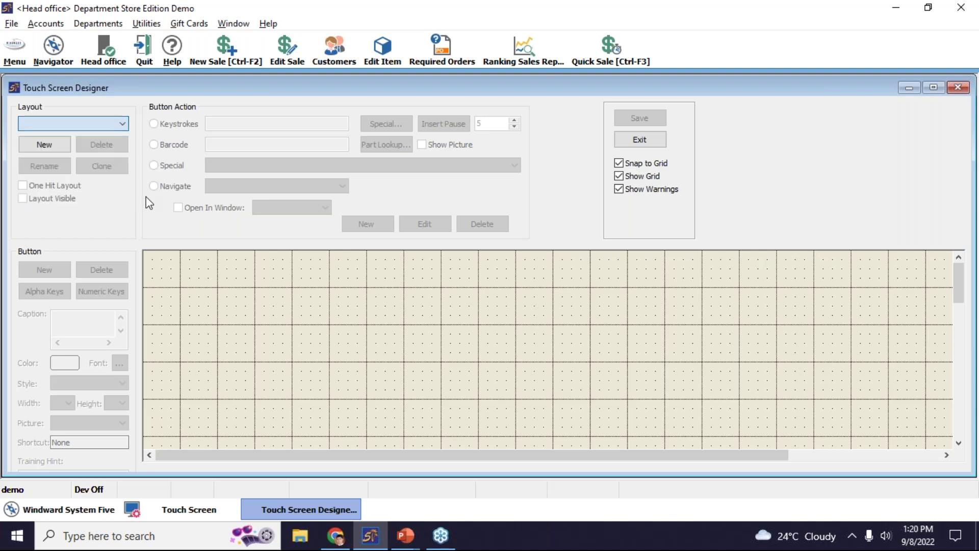
Try to create a new touch screen layout named "Test".
click(44, 146)
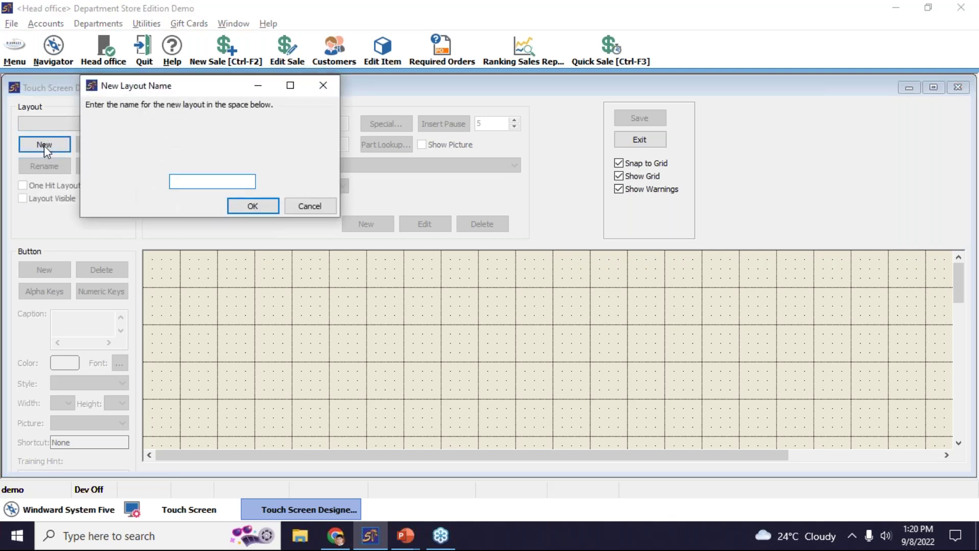
text(Test)
key(Return)
click(544, 307)
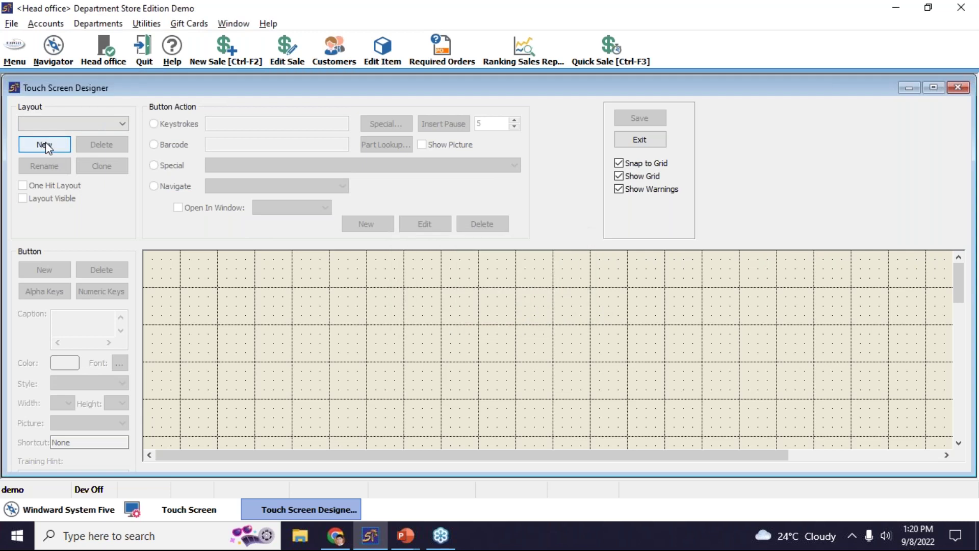
Create a new layout named "Test1" and add a new button in its first grid cell.
click(45, 142)
text(Test1)
key(Return)
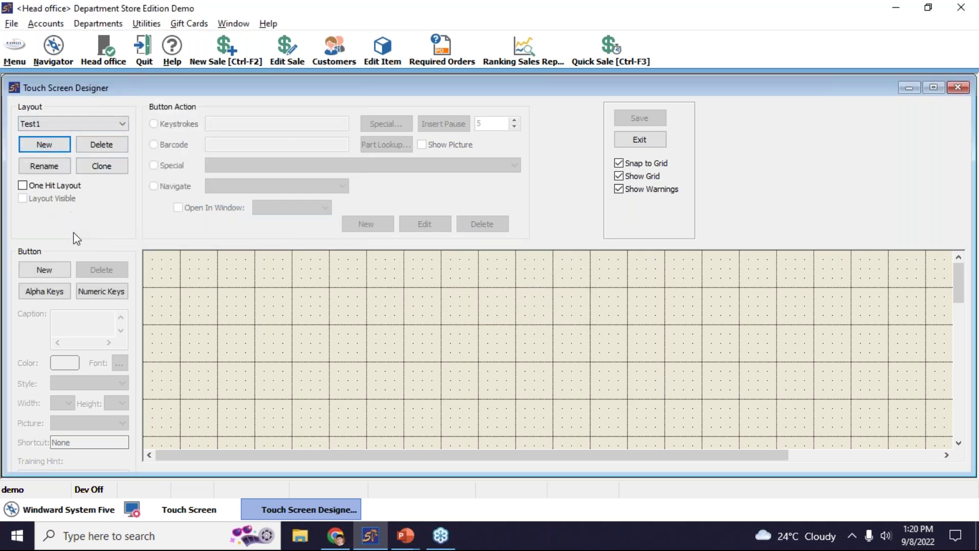
click(45, 269)
click(162, 273)
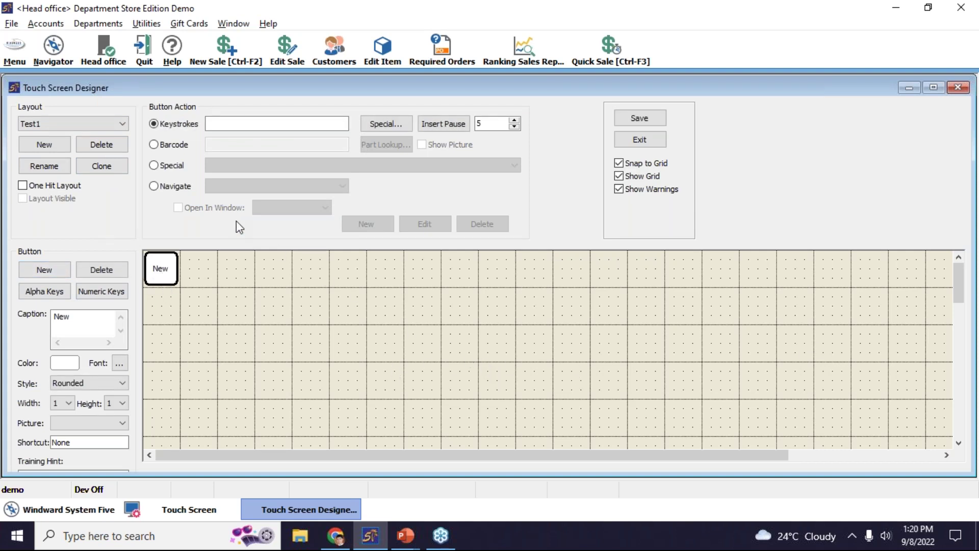
Switch back to the wwquickcashtop layout for editing.
click(59, 124)
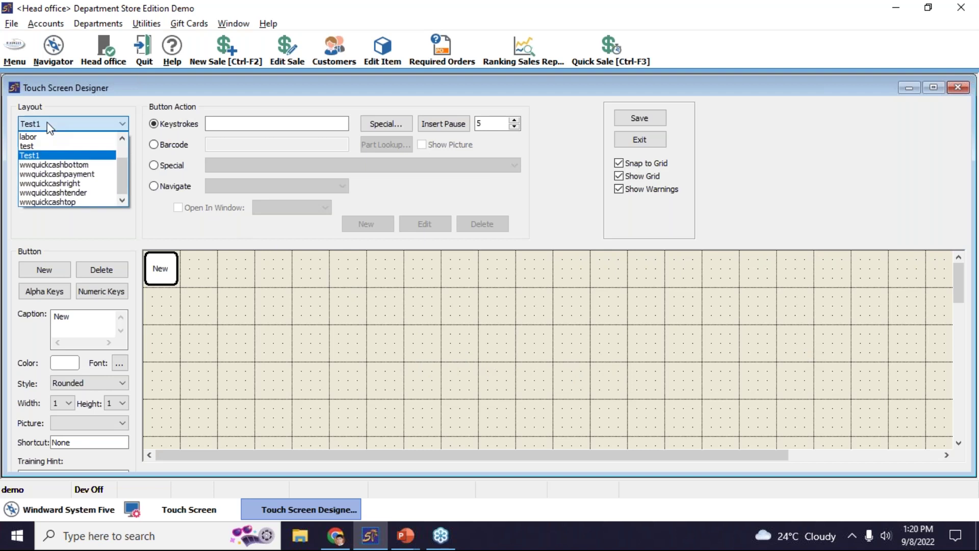
click(66, 202)
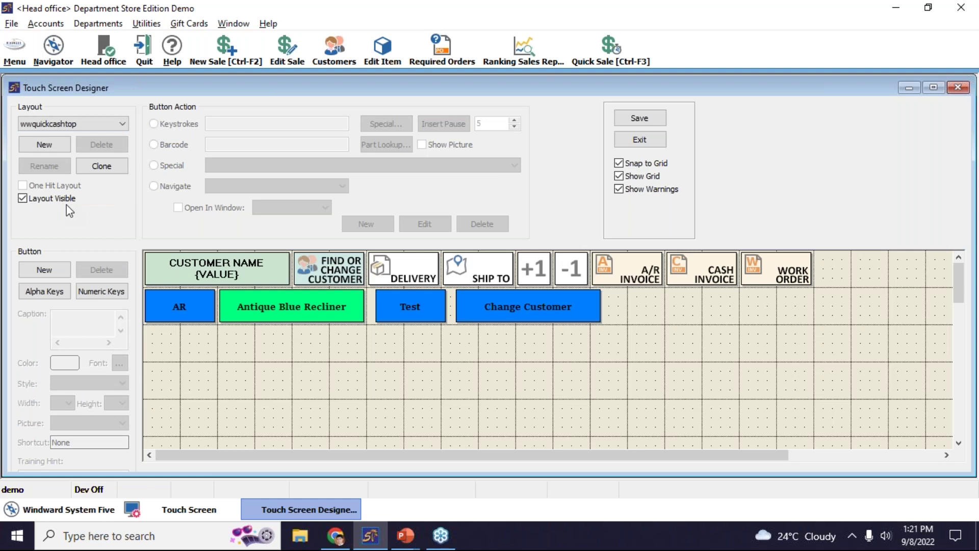